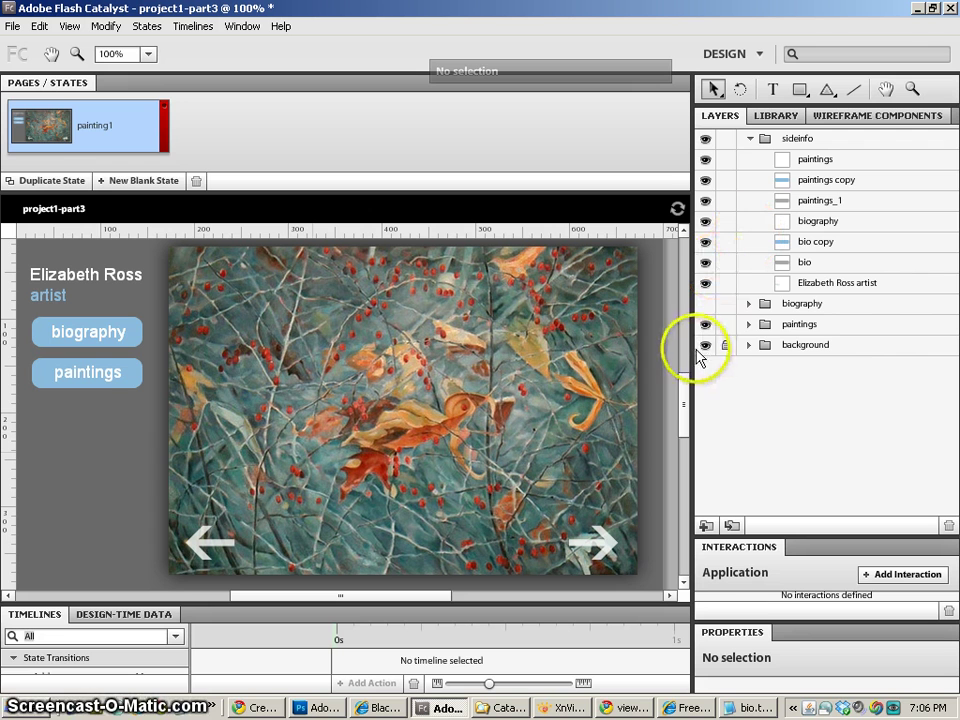
# Convert the biography text, bio copy and bio artwork together into one button component.
pyautogui.click(724, 346)
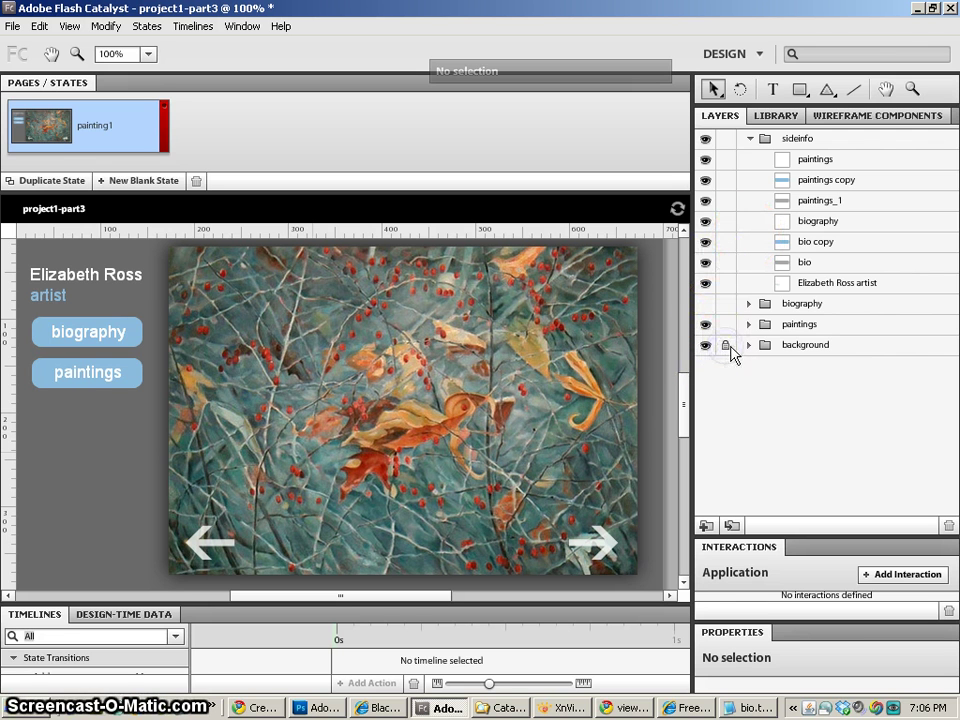
pyautogui.click(184, 459)
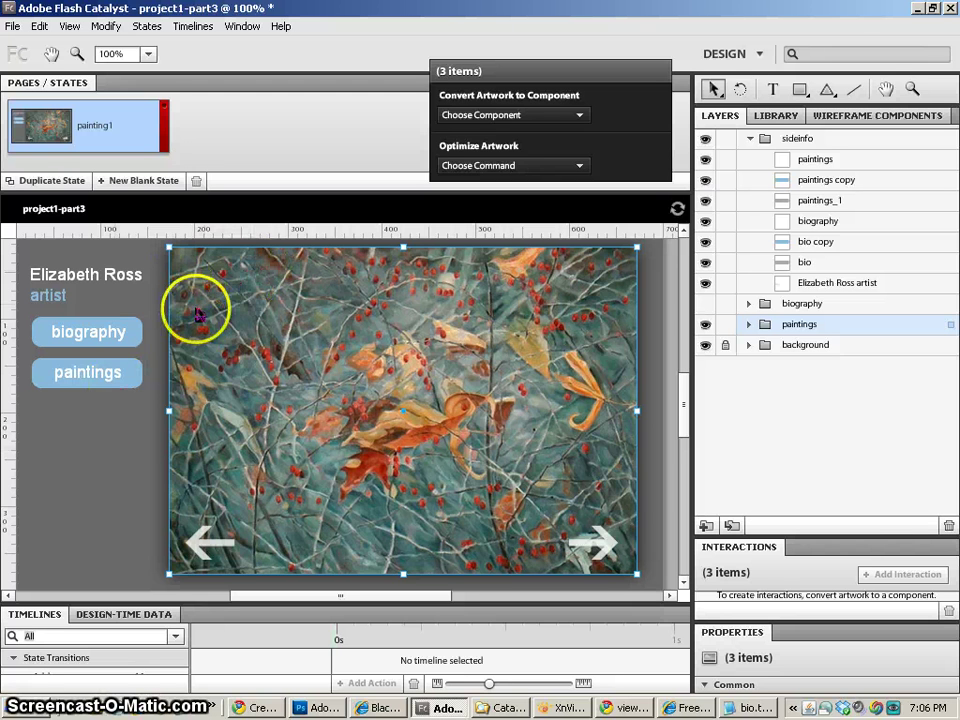
pyautogui.press('h')
pyautogui.moveTo(133, 334); pyautogui.dragTo(178, 343)
pyautogui.press('v')
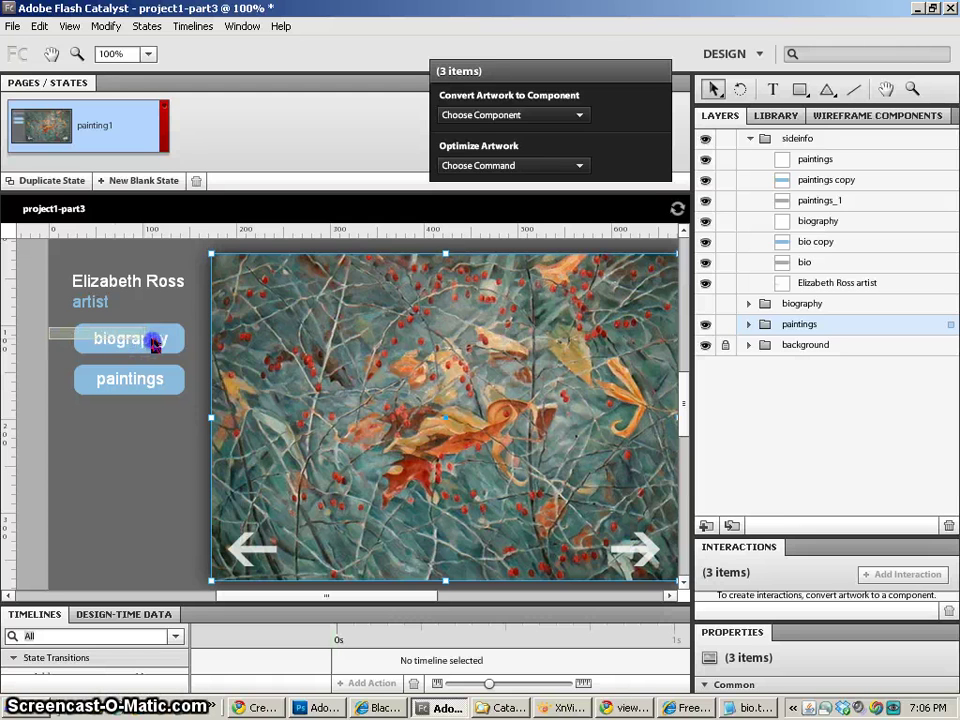
pyautogui.moveTo(155, 342); pyautogui.dragTo(193, 358)
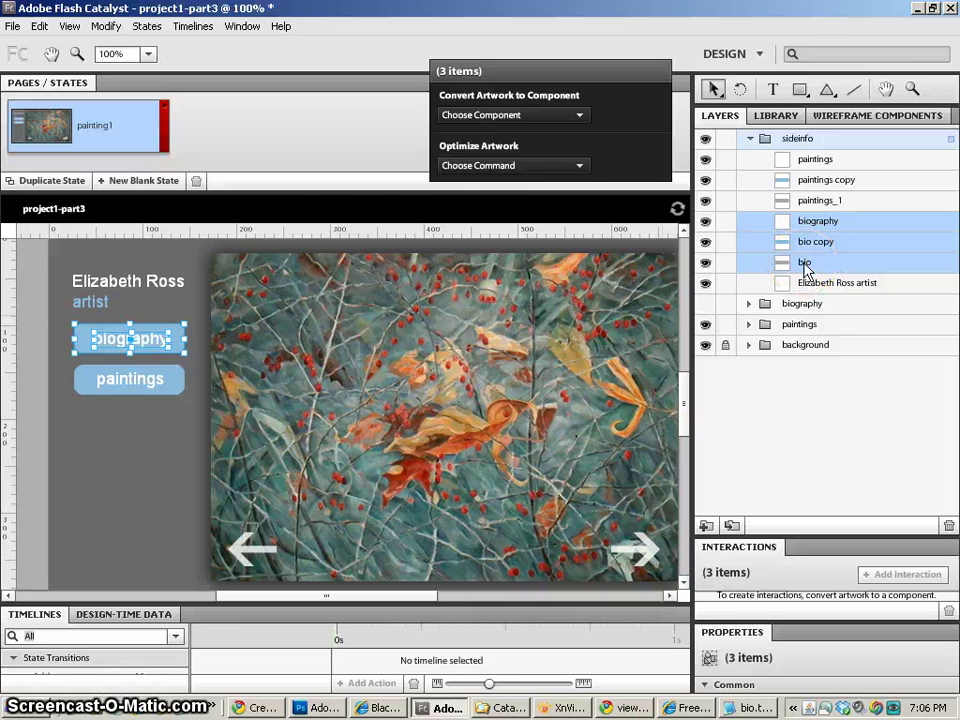
pyautogui.click(474, 116)
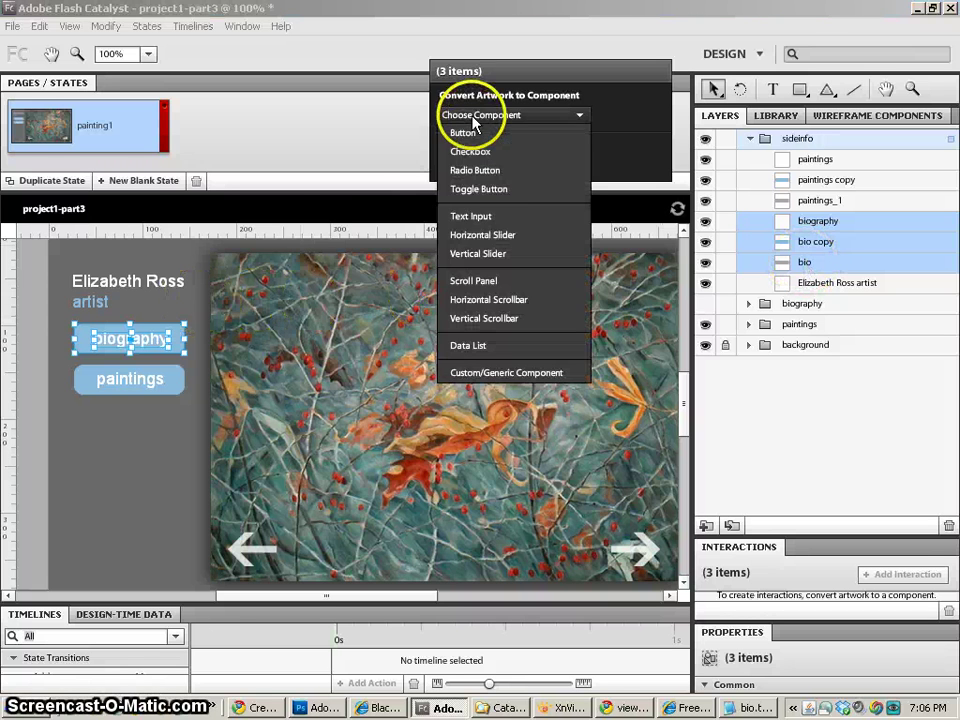
pyautogui.click(464, 132)
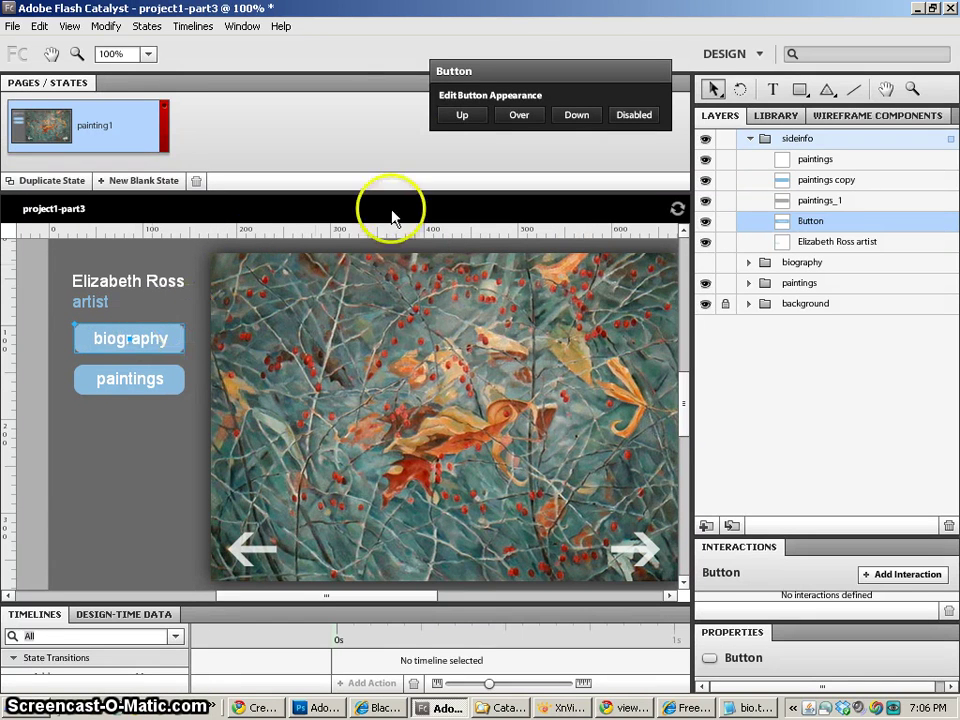
# Hide the bio copy layer in the biography button's Up state, compare it with Over, and return to project1-part3.
pyautogui.doubleClick(150, 338)
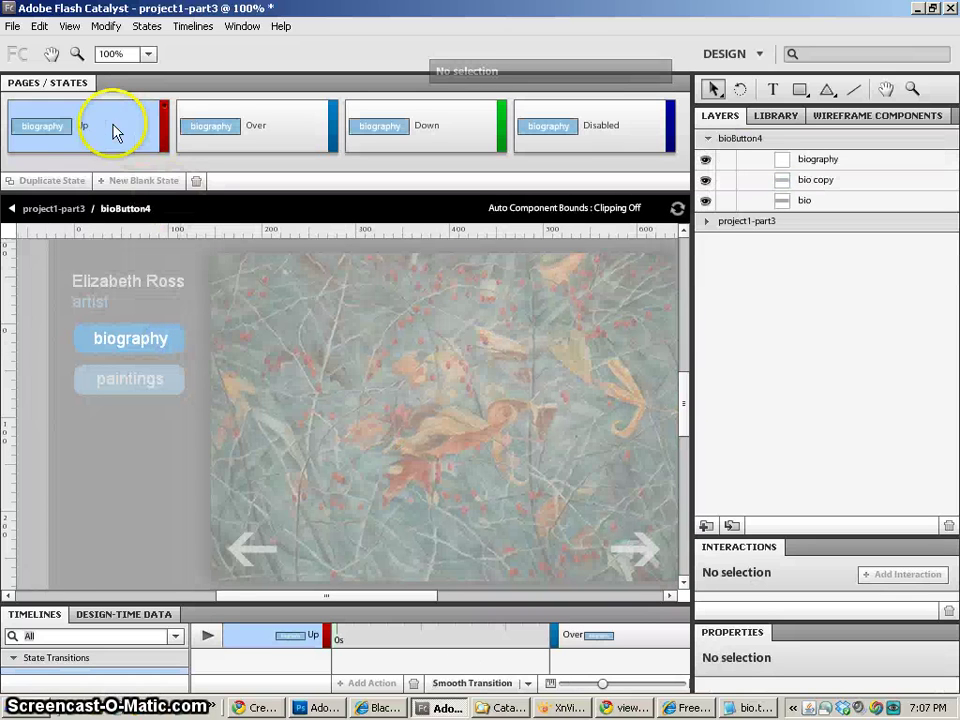
pyautogui.click(706, 182)
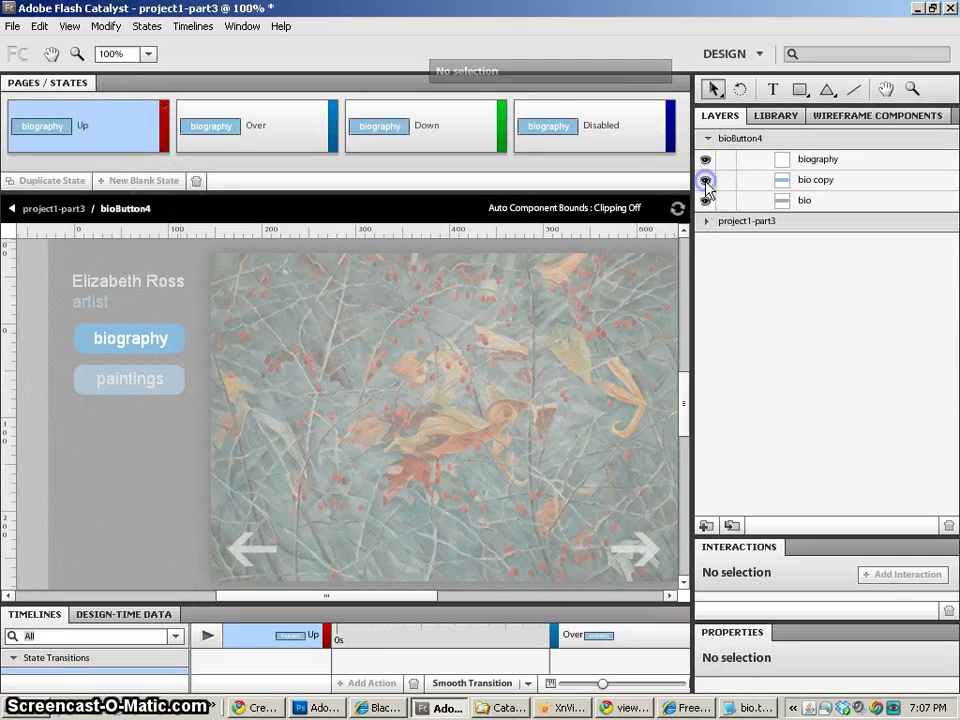
pyautogui.click(229, 134)
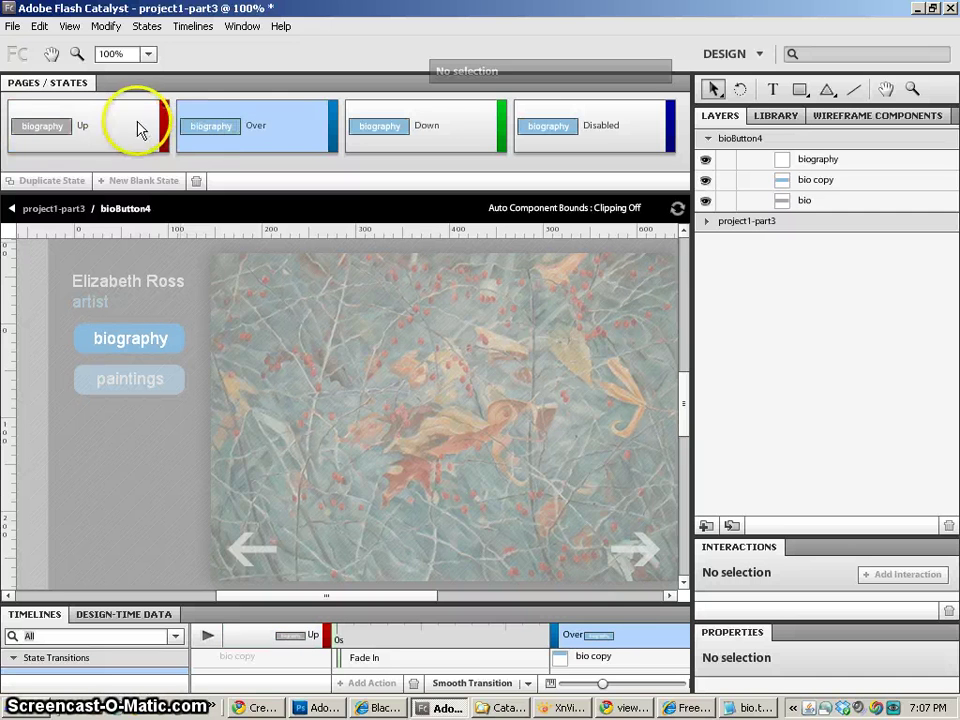
pyautogui.click(135, 123)
pyautogui.click(254, 125)
pyautogui.click(121, 125)
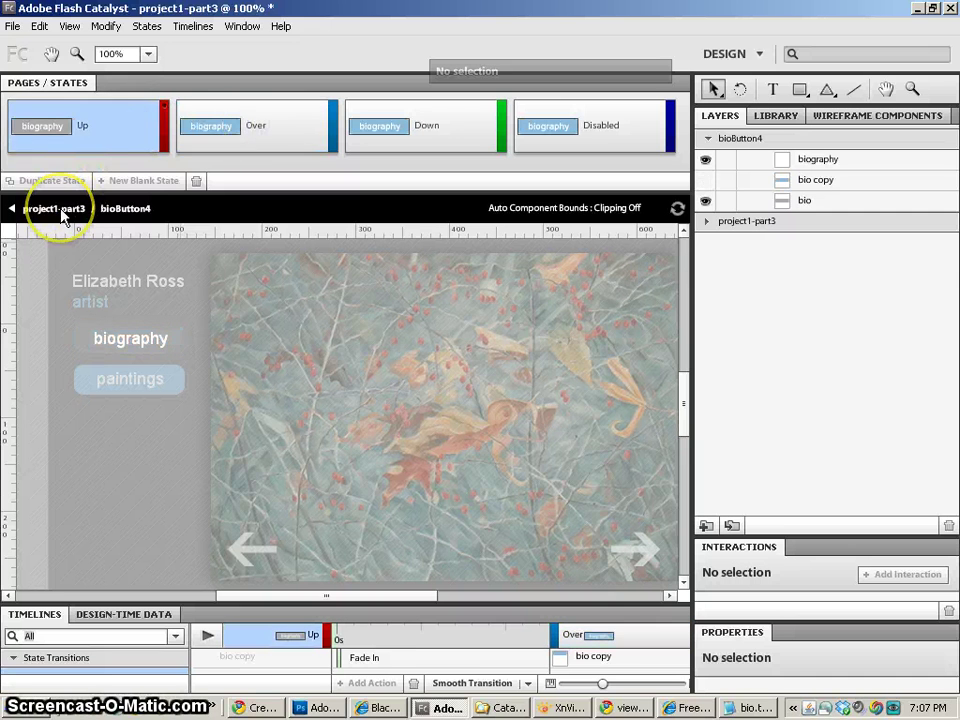
pyautogui.click(62, 208)
# Convert the paintings text, paintings copy and paintings_1 artwork together into one button component.
pyautogui.click(135, 392)
pyautogui.click(135, 396)
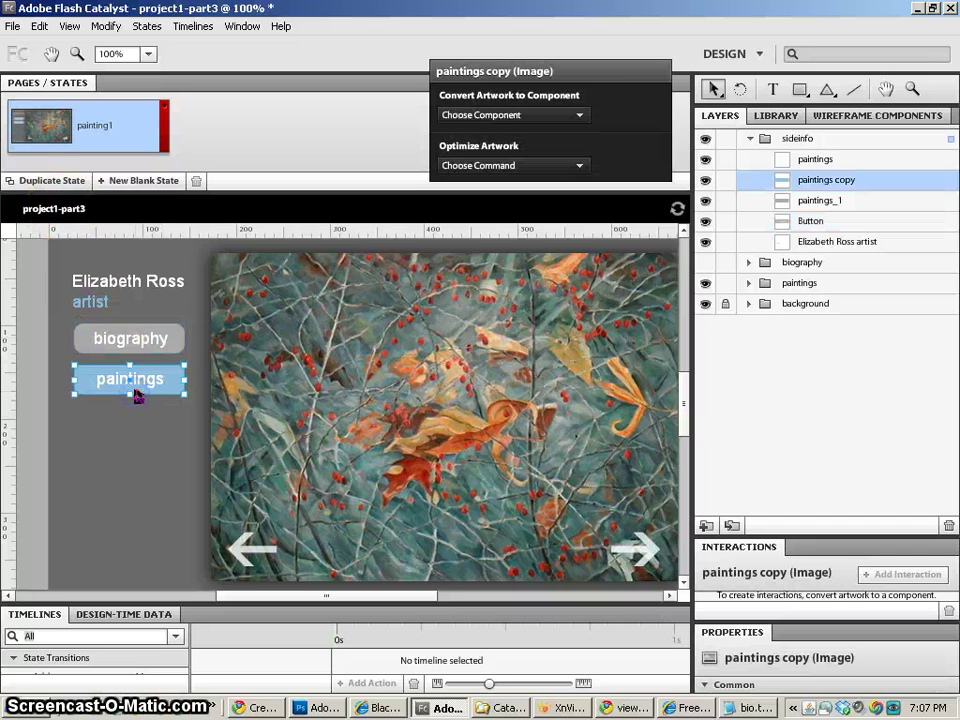
pyautogui.moveTo(45, 378); pyautogui.dragTo(160, 388)
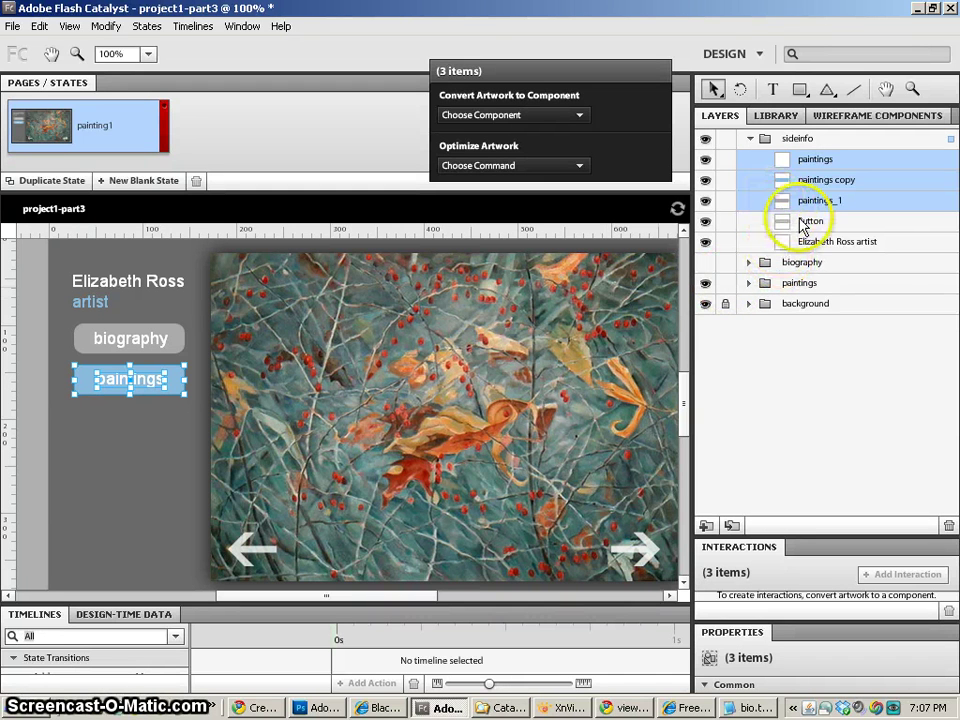
pyautogui.click(468, 115)
pyautogui.click(475, 133)
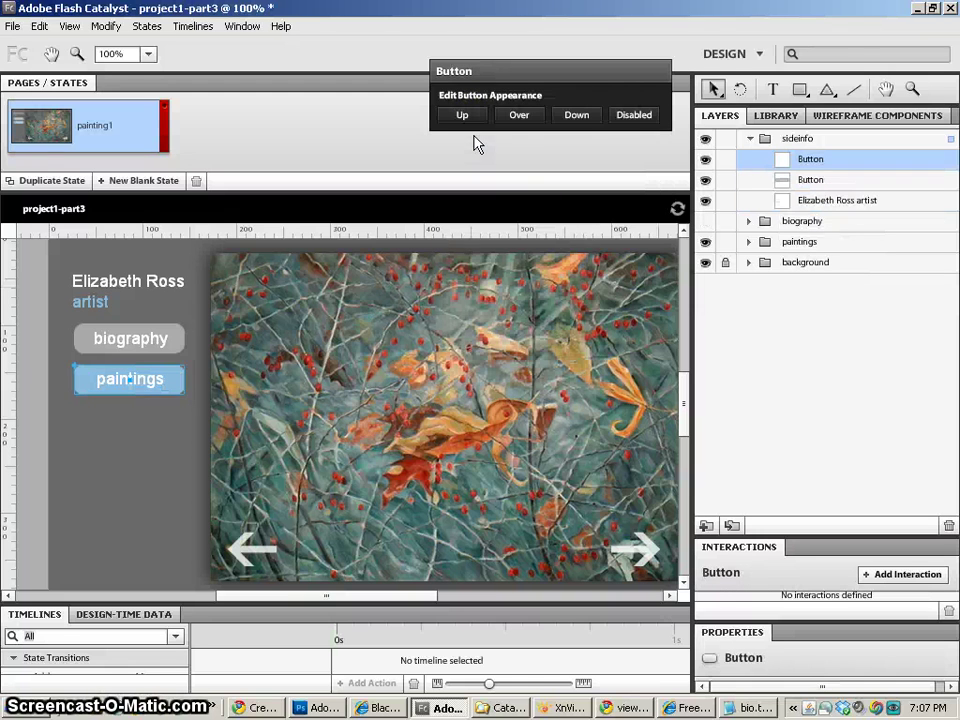
# Hide the paintings copy layer in the paintings button's Up state, compare it with Over, and return to project1-part3.
pyautogui.click(461, 115)
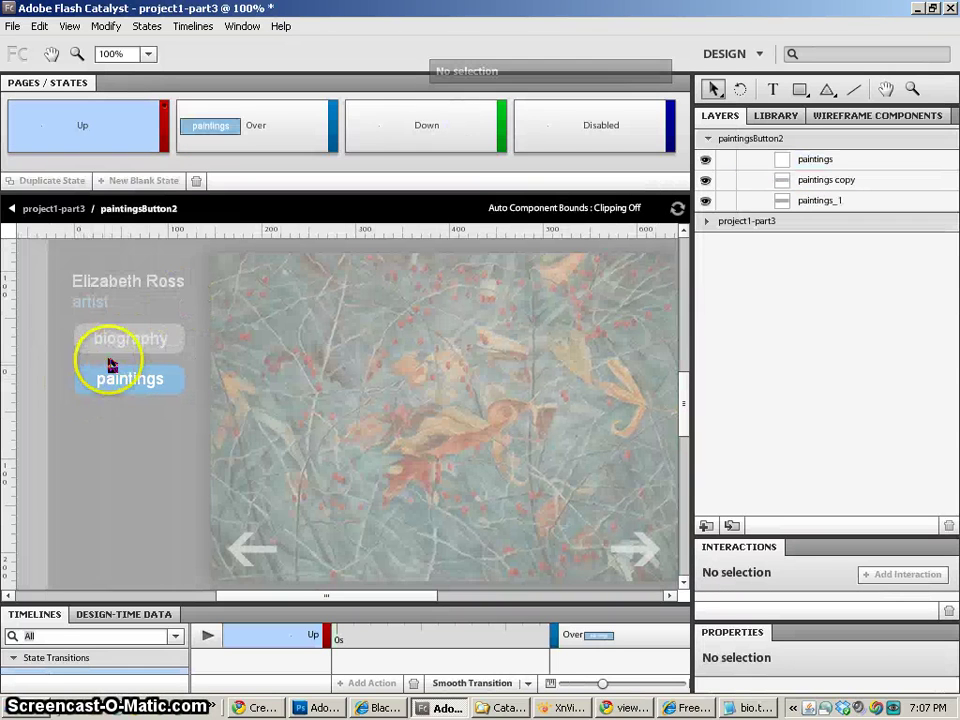
pyautogui.click(100, 376)
pyautogui.click(706, 181)
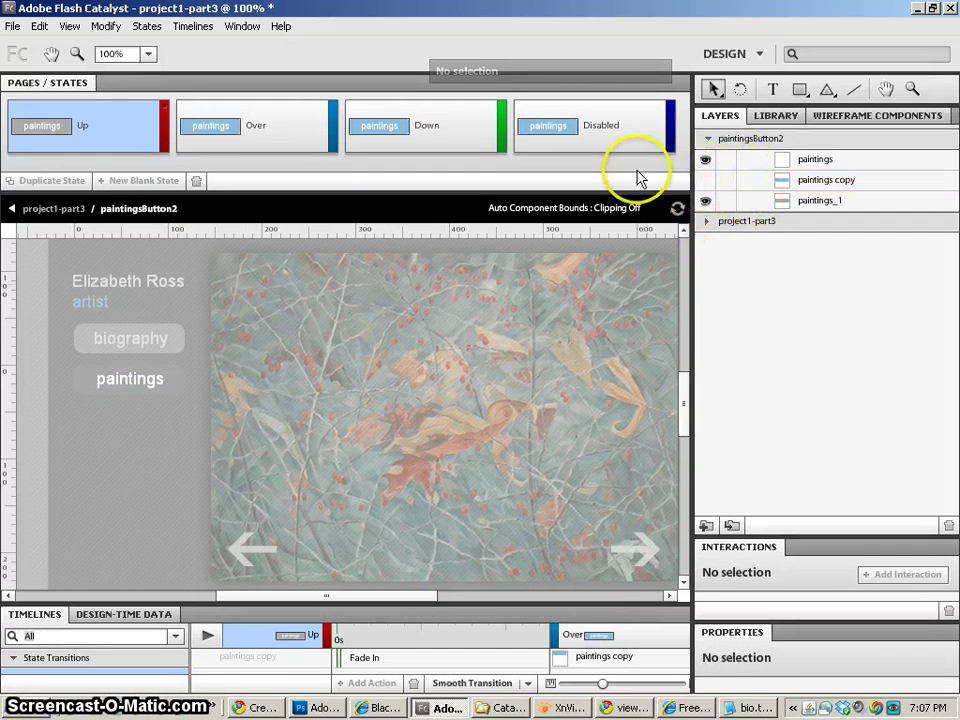
pyautogui.click(50, 120)
pyautogui.click(229, 122)
pyautogui.click(54, 122)
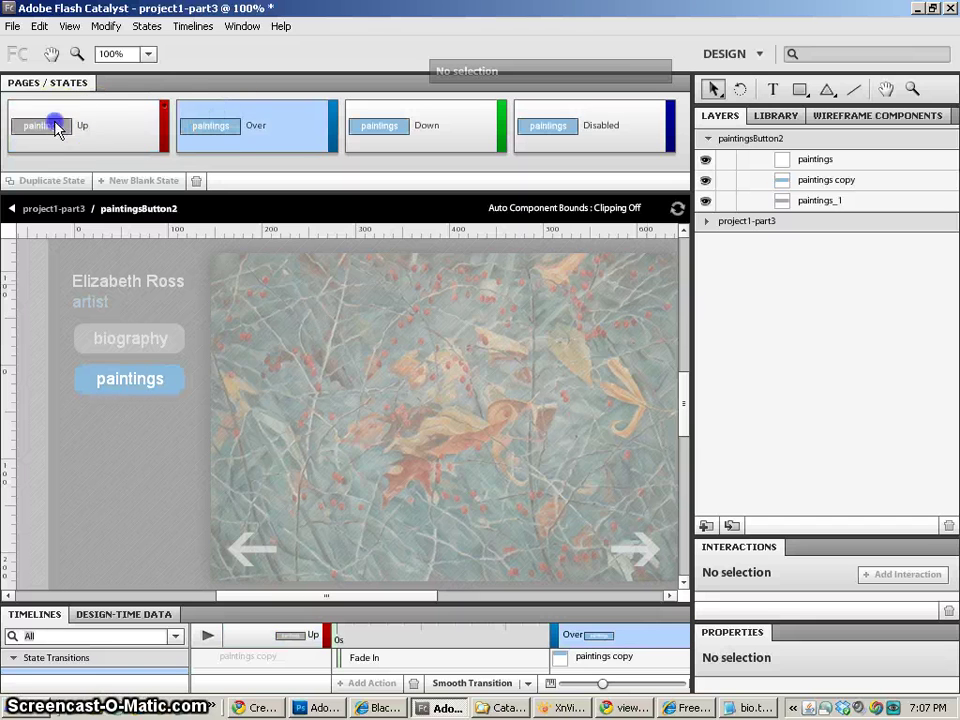
pyautogui.click(227, 128)
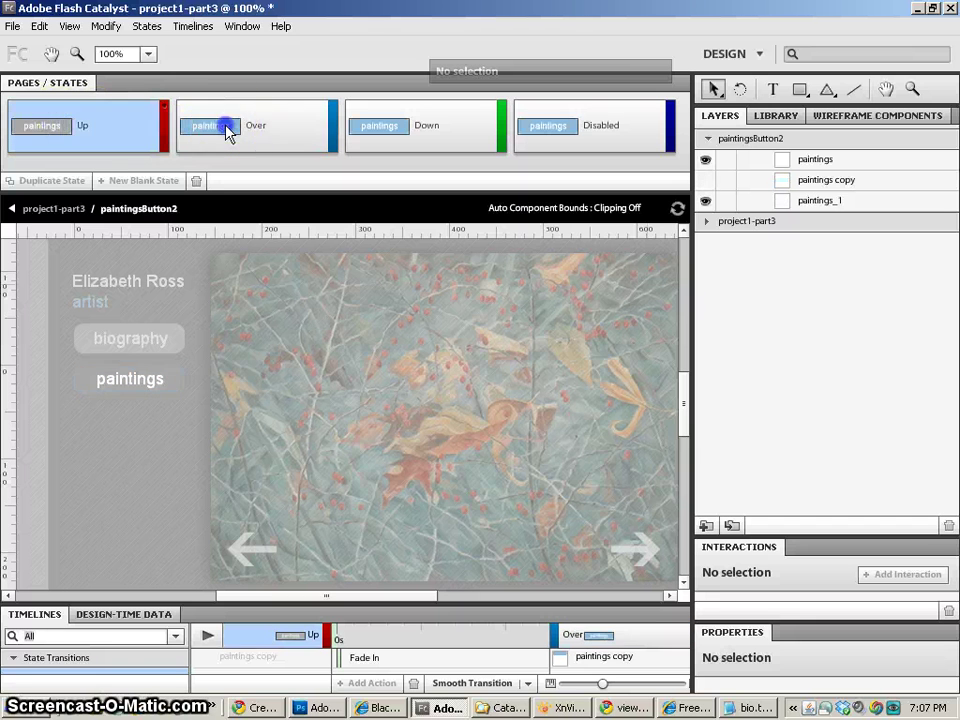
pyautogui.click(49, 210)
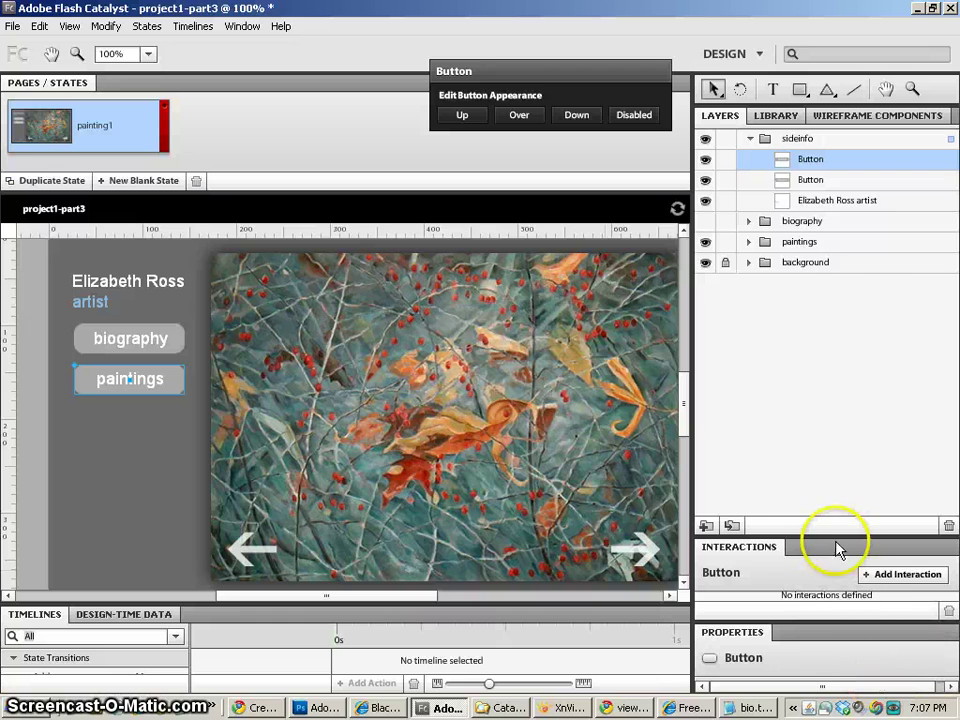
# Enlarge the Interactions and Properties areas and select the biography button to show its properties.
pyautogui.moveTo(831, 537); pyautogui.dragTo(817, 234)
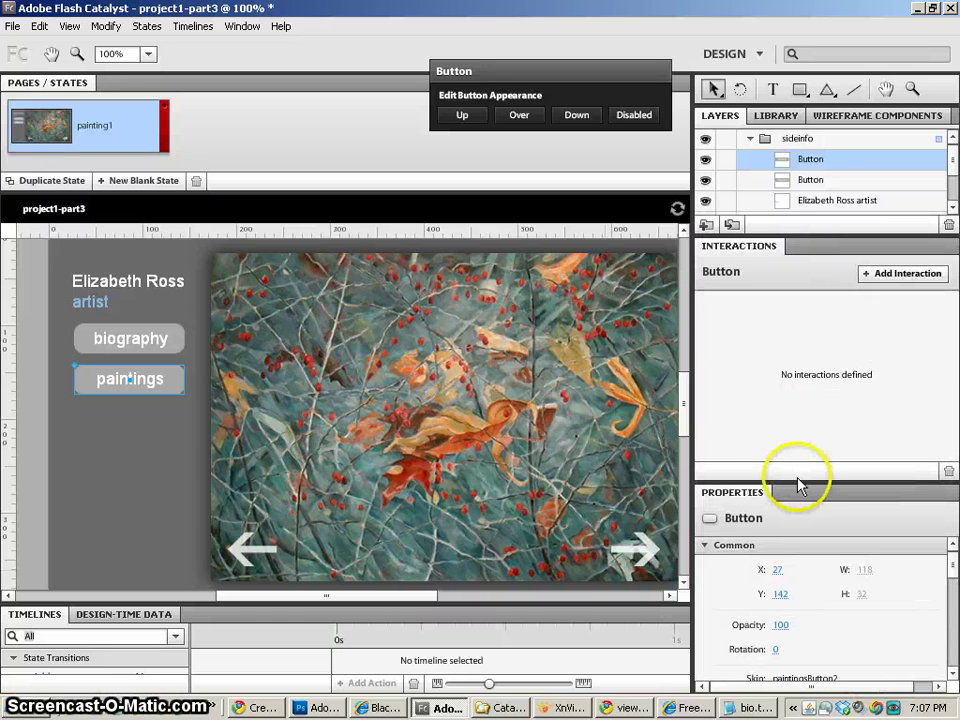
pyautogui.moveTo(799, 483); pyautogui.dragTo(793, 364)
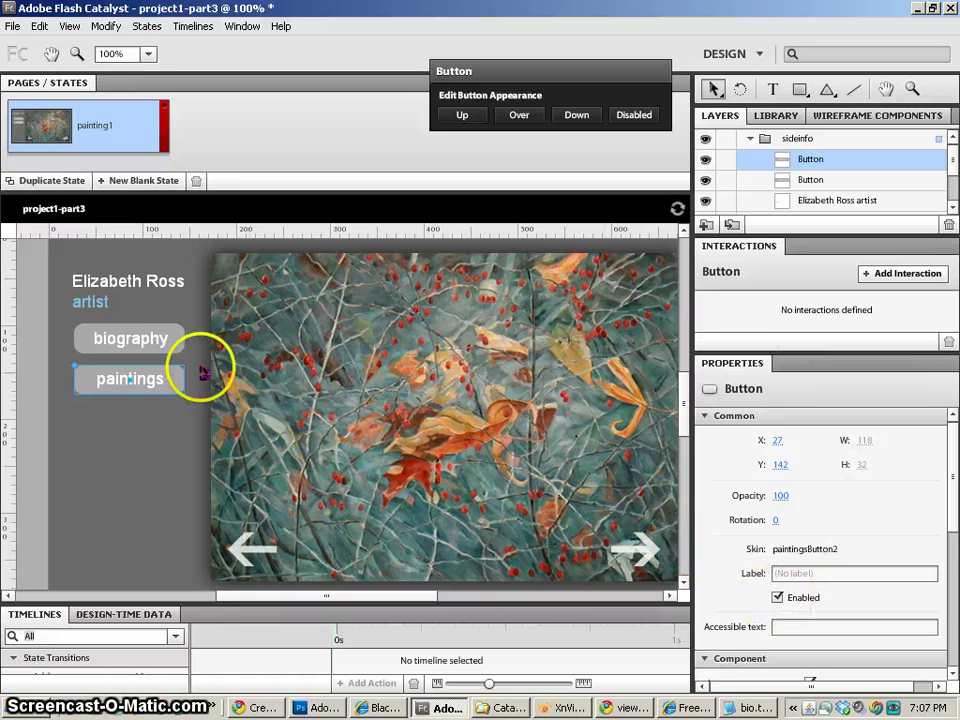
pyautogui.click(154, 338)
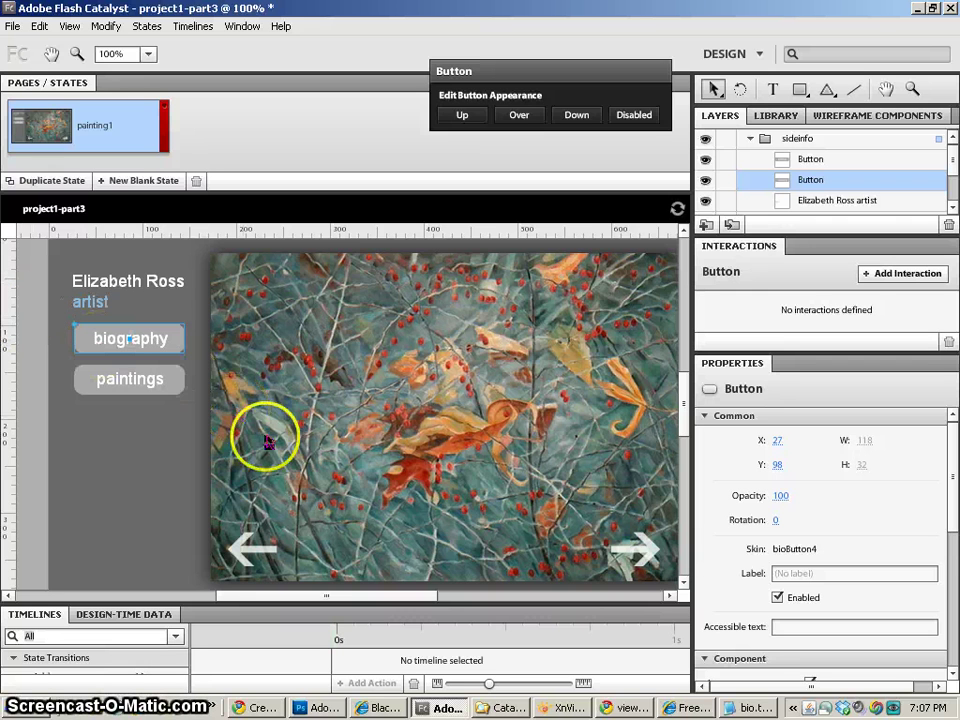
# Convert the right-pointing arrow image on the painting into a button component.
pyautogui.press('h')
pyautogui.moveTo(613, 543); pyautogui.dragTo(521, 466)
pyautogui.press('v')
pyautogui.click(560, 488)
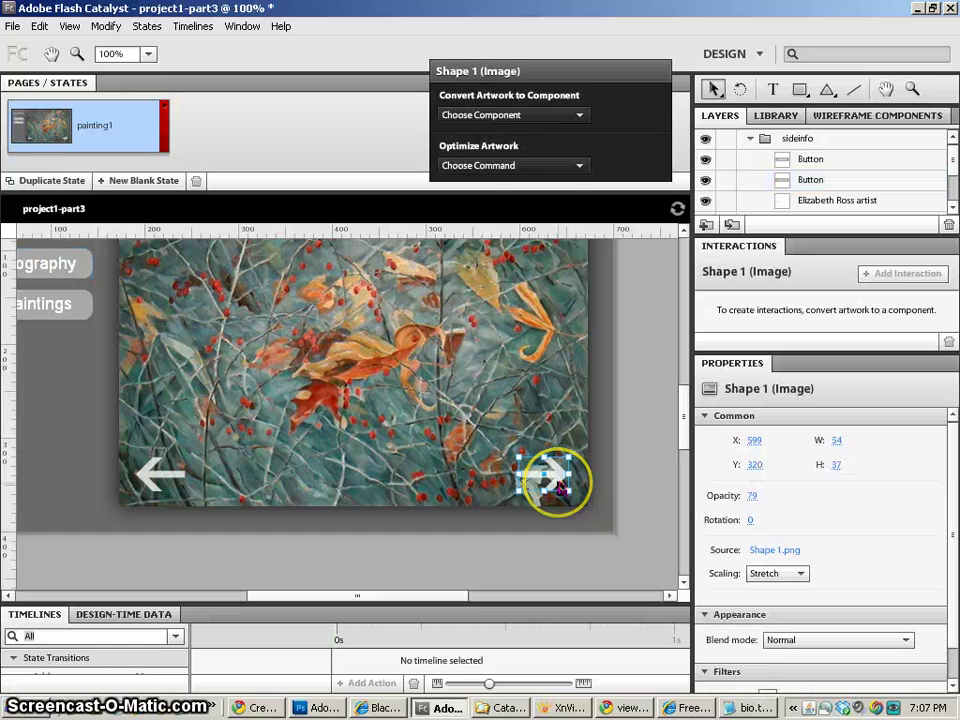
pyautogui.click(515, 116)
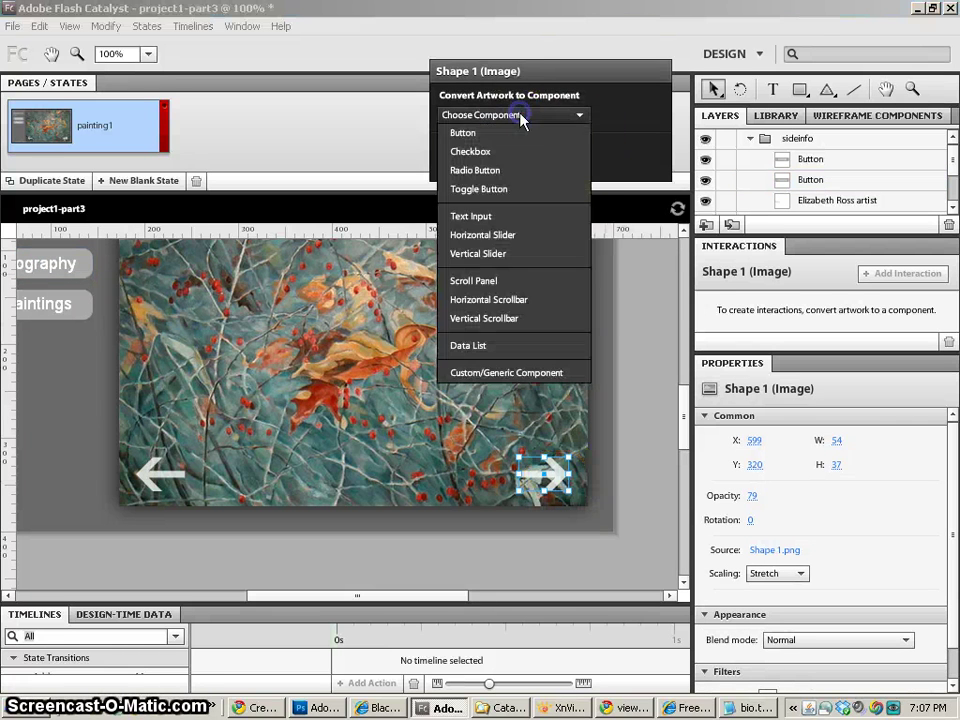
pyautogui.click(458, 133)
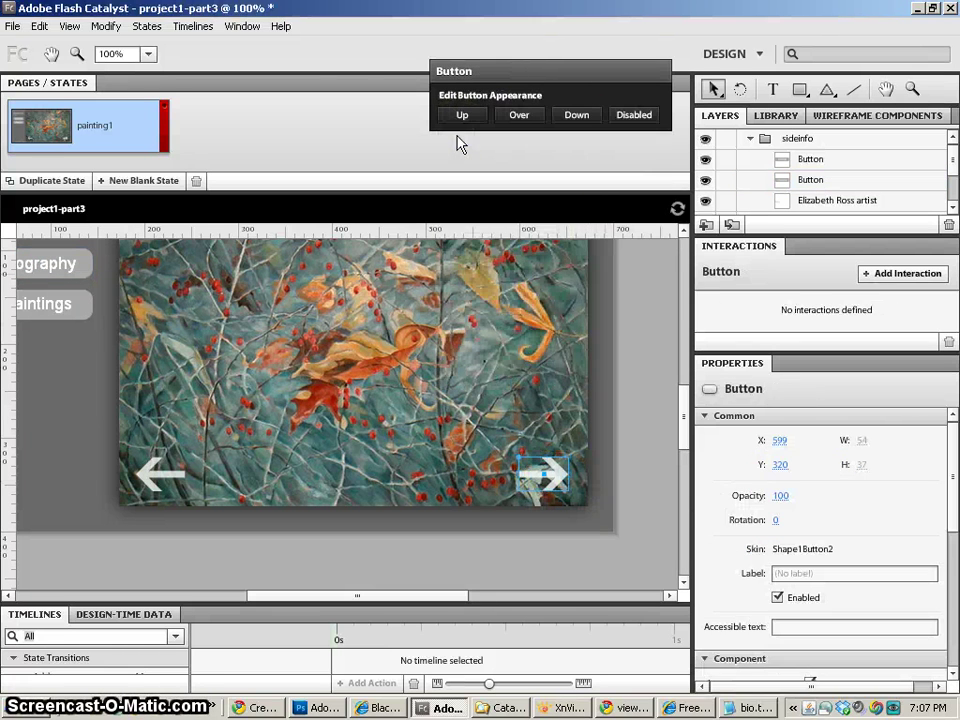
# Set the right-pointing arrow's opacity to 100 in the button's Over state and return to project1-part3.
pyautogui.click(518, 115)
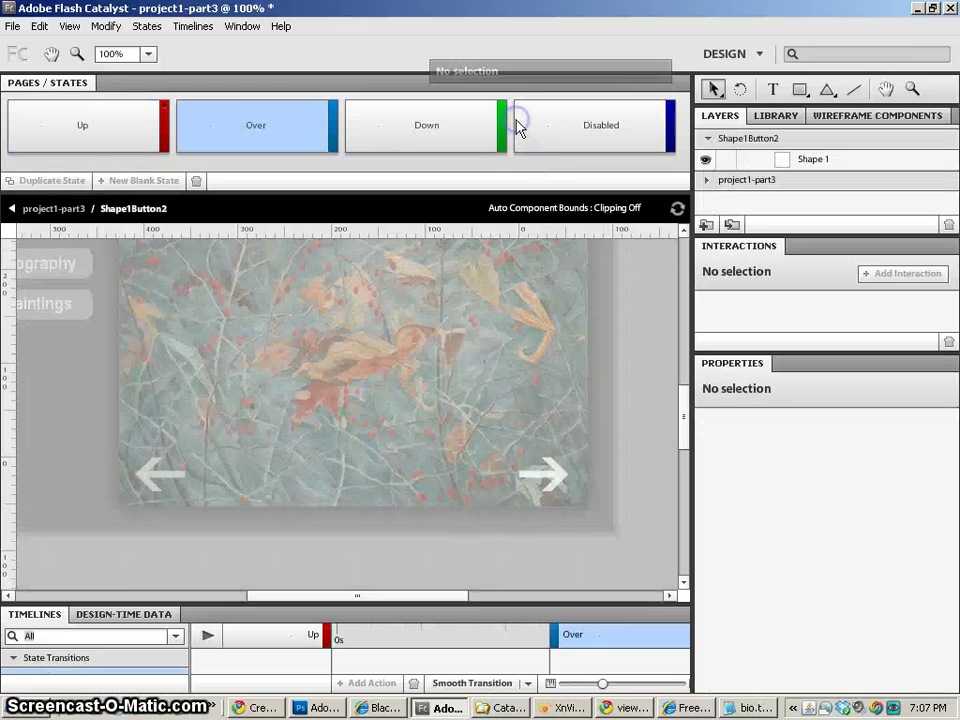
pyautogui.click(563, 476)
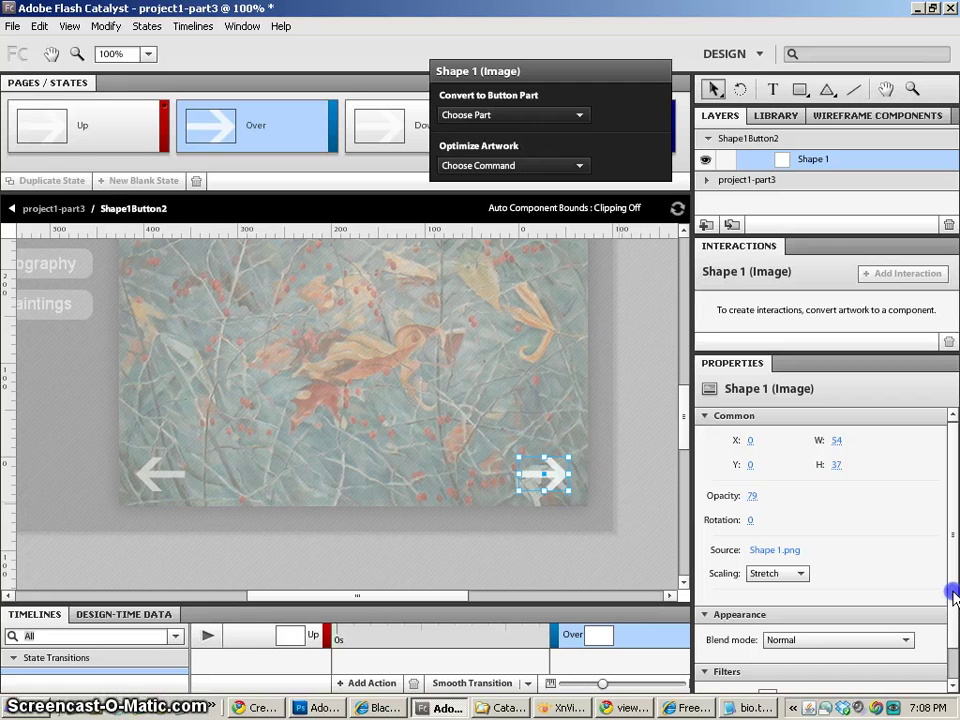
pyautogui.moveTo(752, 495); pyautogui.dragTo(909, 497)
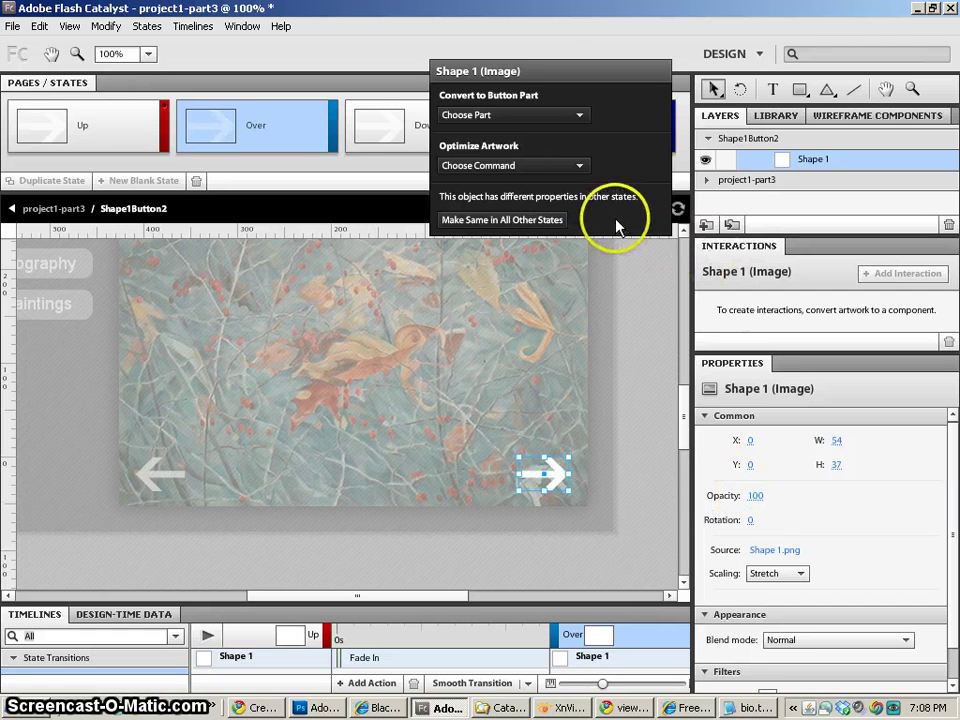
pyautogui.click(53, 209)
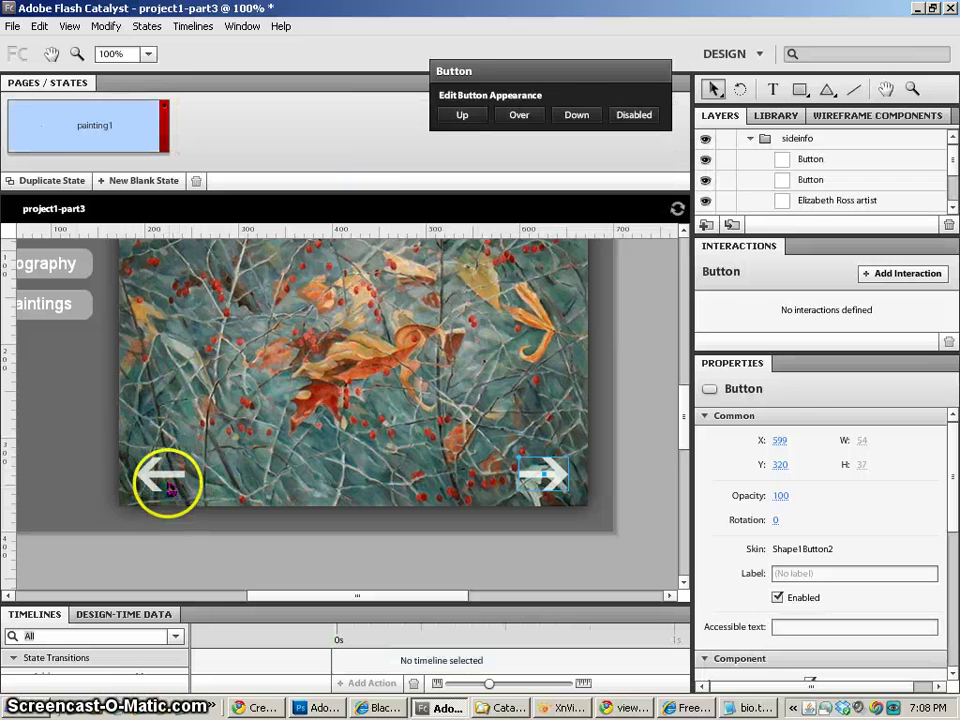
pyautogui.click(168, 477)
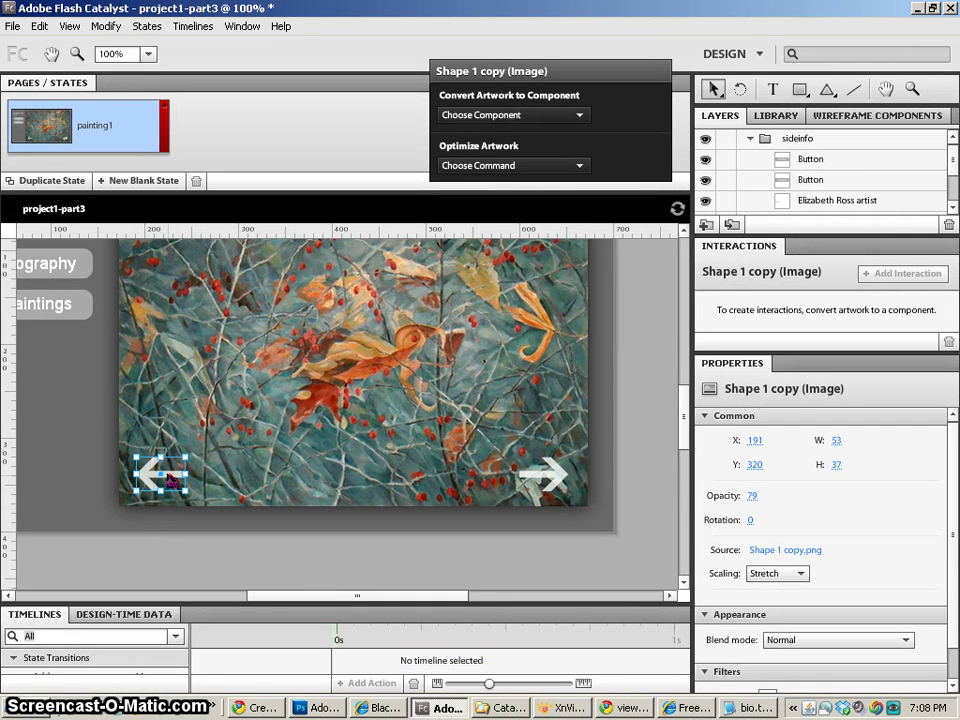
pyautogui.click(546, 117)
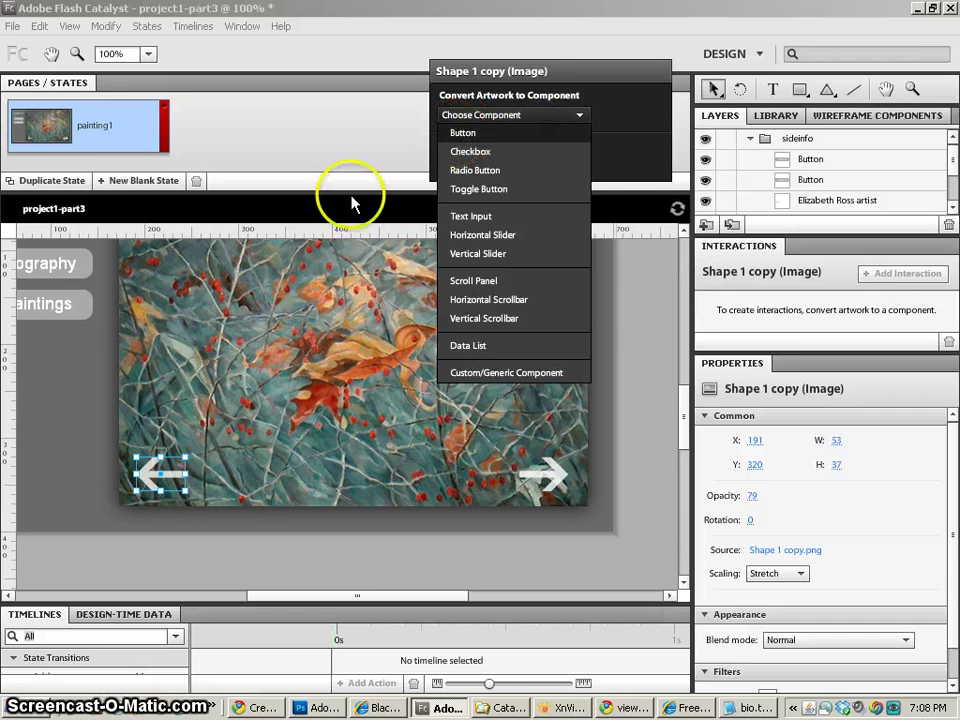
pyautogui.click(177, 480)
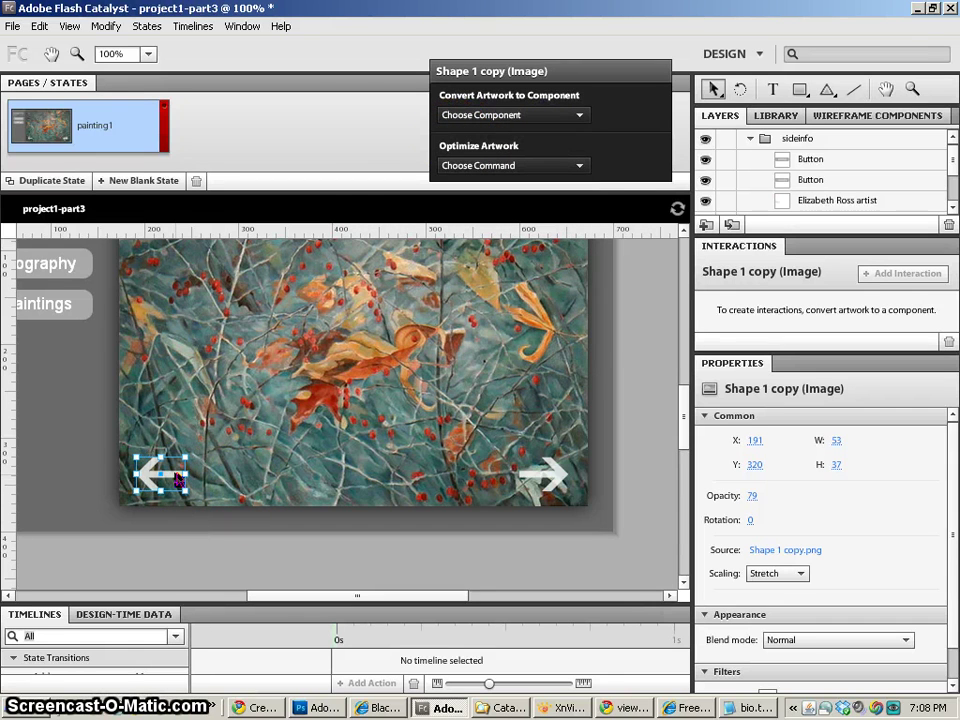
pyautogui.press('Delete')
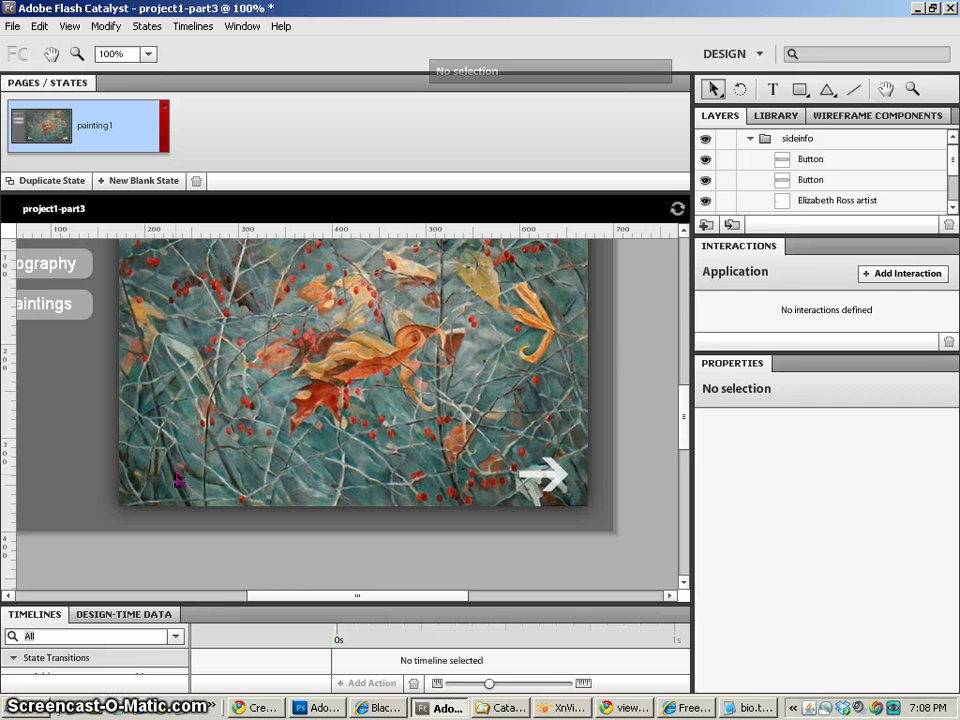
pyautogui.hotkey('ctrl', 'z')
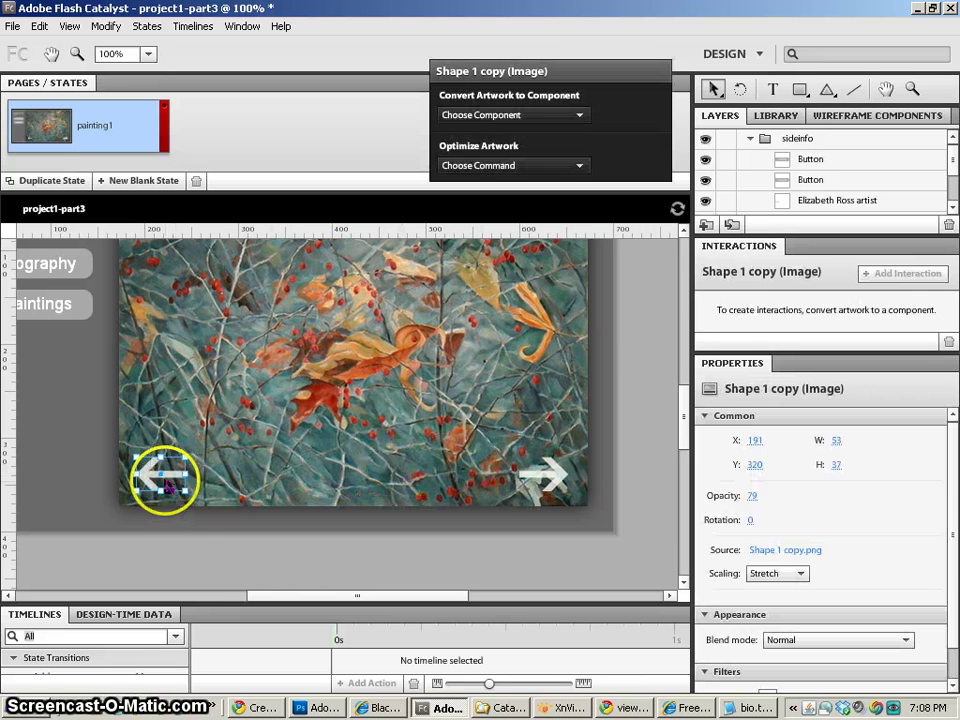
# Convert the left-pointing arrow image on the painting into a button component and open its Over state for editing.
pyautogui.click(520, 116)
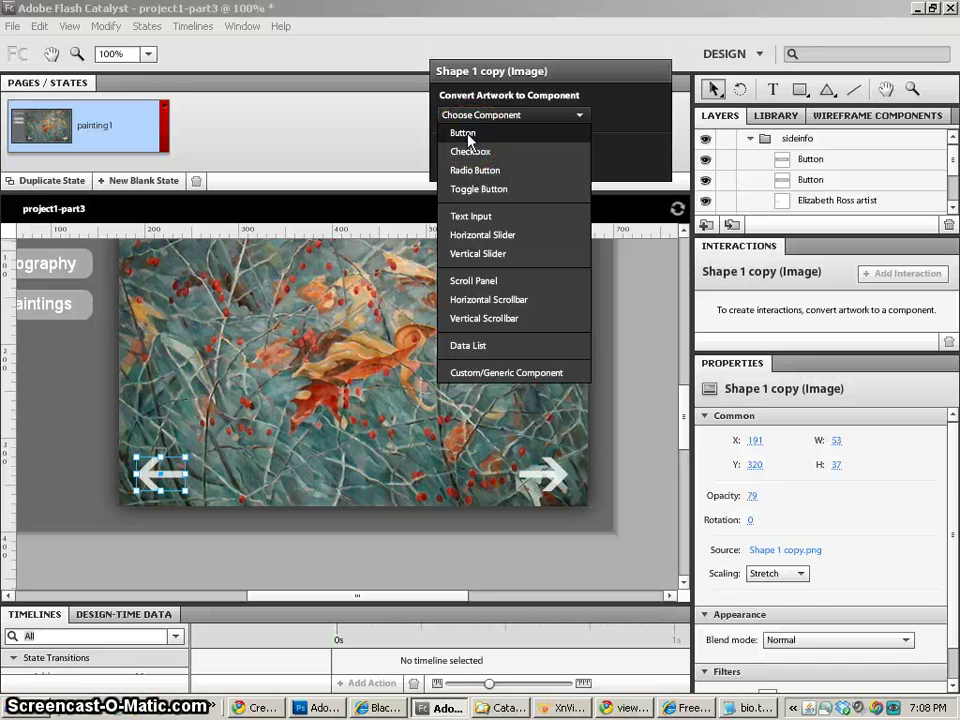
pyautogui.click(465, 134)
pyautogui.click(534, 117)
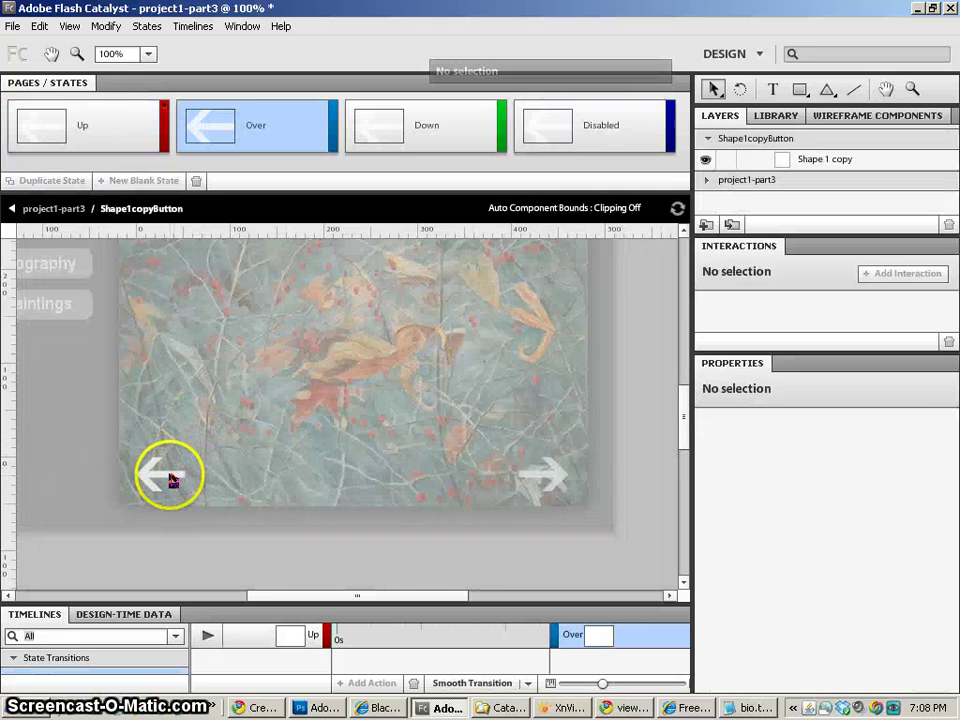
# Set the left-pointing arrow's opacity to 100 in the button's Over state and return to project1-part3.
pyautogui.click(158, 474)
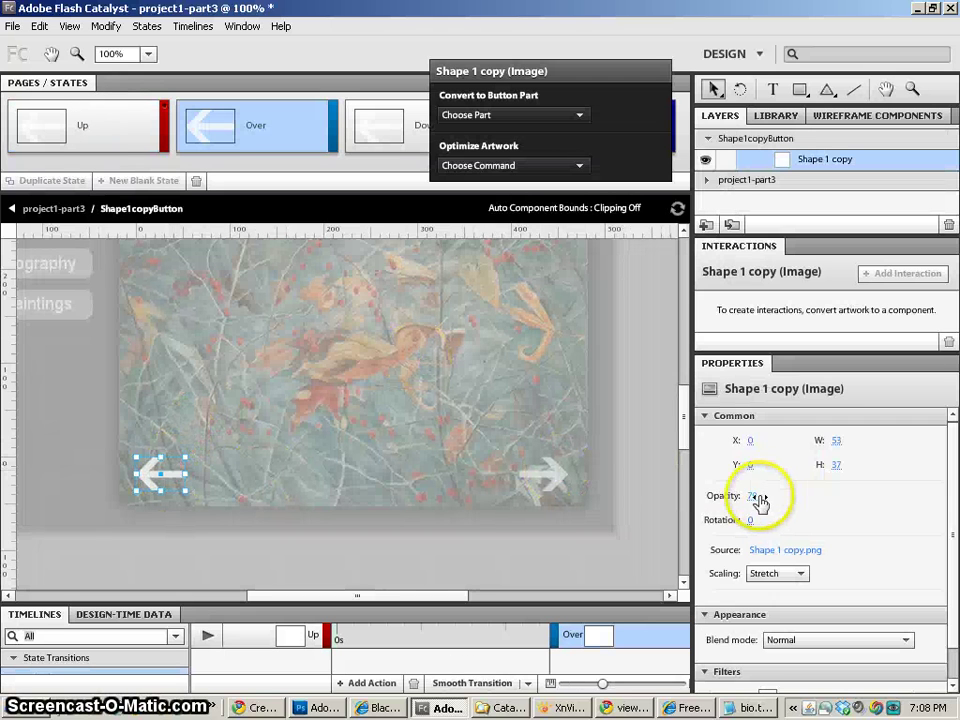
pyautogui.moveTo(760, 500); pyautogui.dragTo(805, 492)
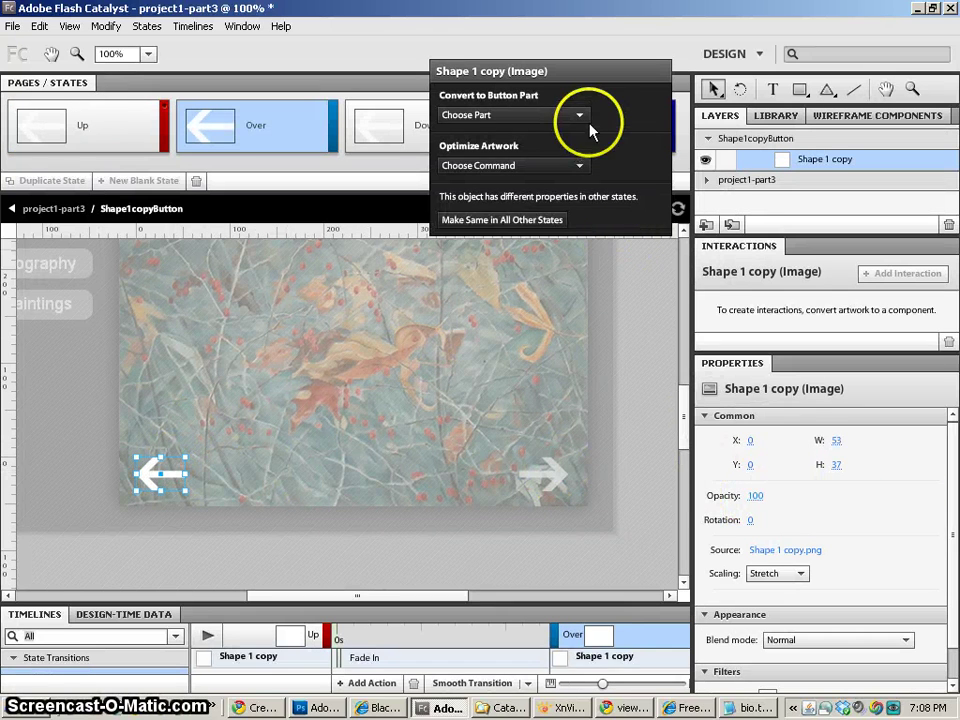
pyautogui.click(44, 211)
pyautogui.click(103, 444)
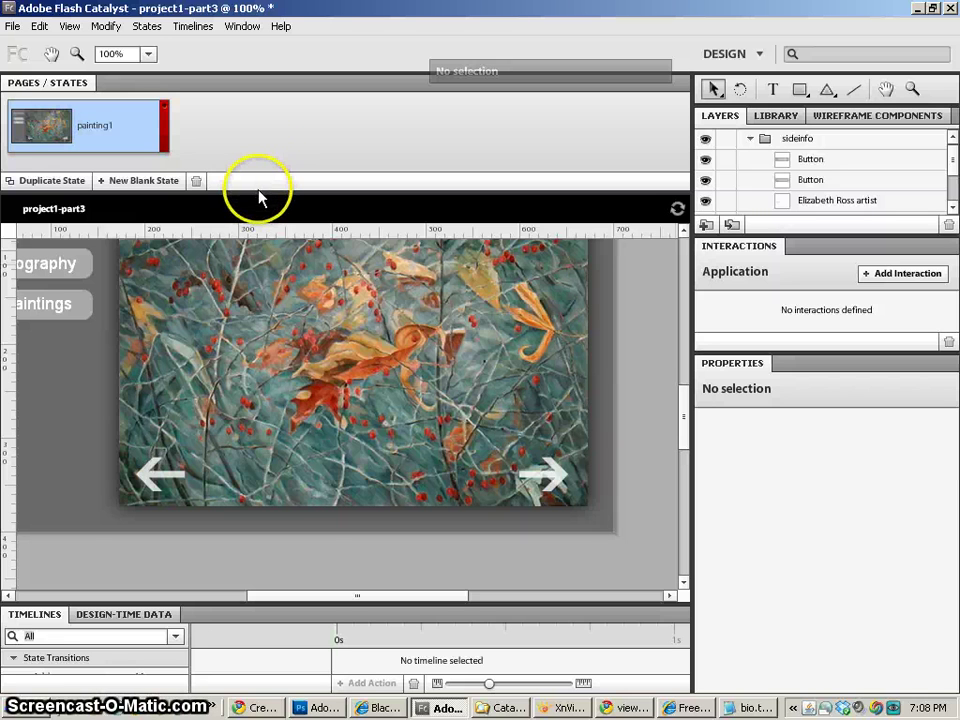
# Duplicate the painting1 state three times, and enlarge the layer list with the paintings layer expanded.
pyautogui.click(48, 184)
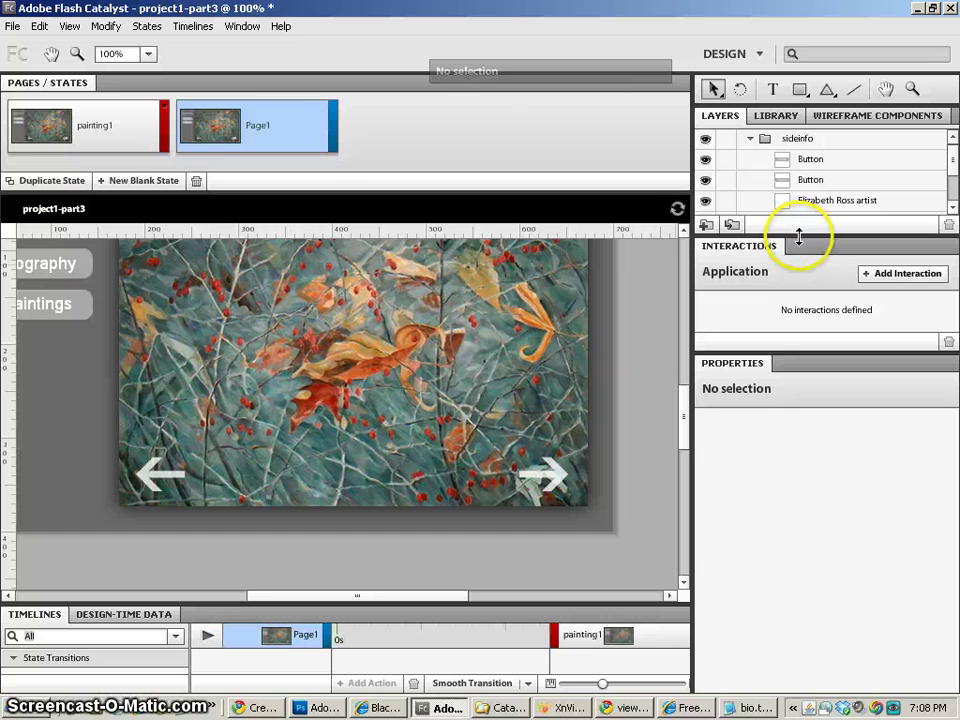
pyautogui.moveTo(799, 236); pyautogui.dragTo(793, 412)
pyautogui.click(749, 241)
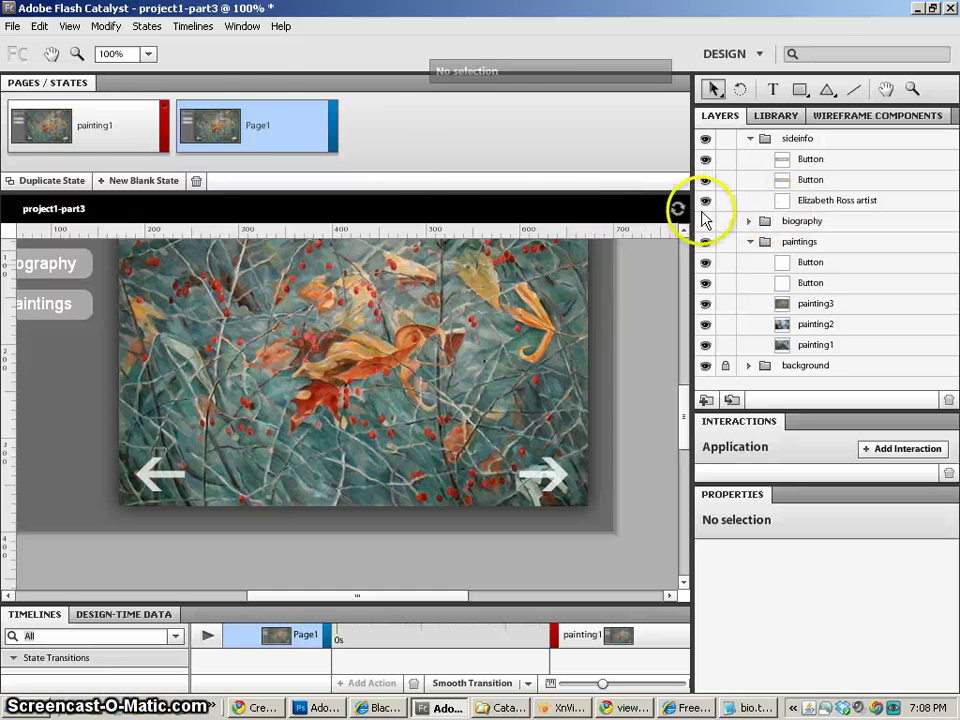
pyautogui.click(55, 182)
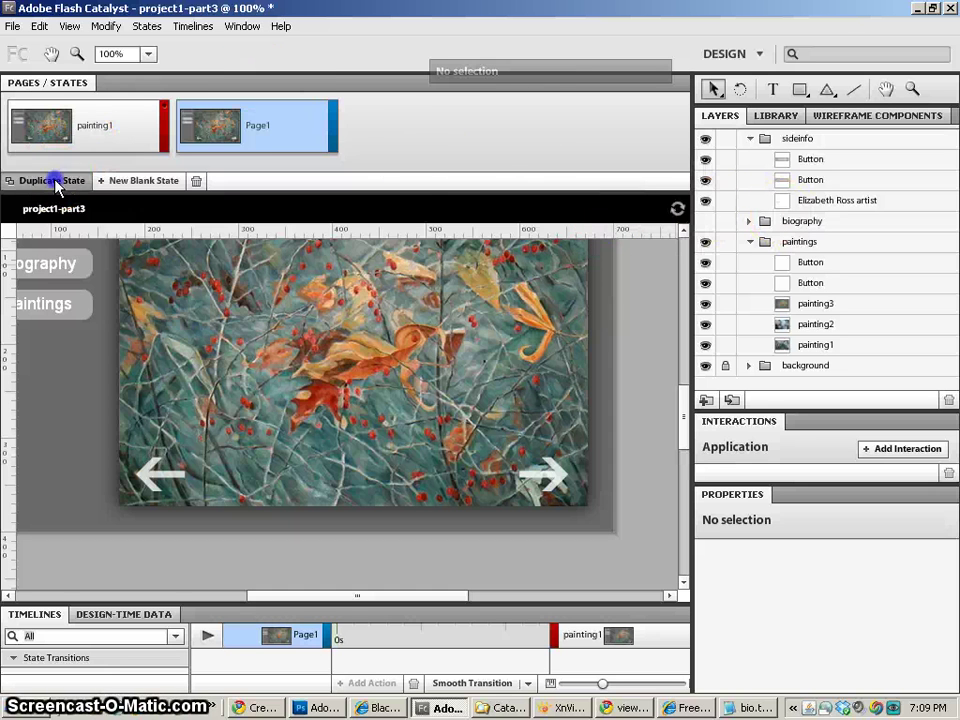
pyautogui.click(55, 182)
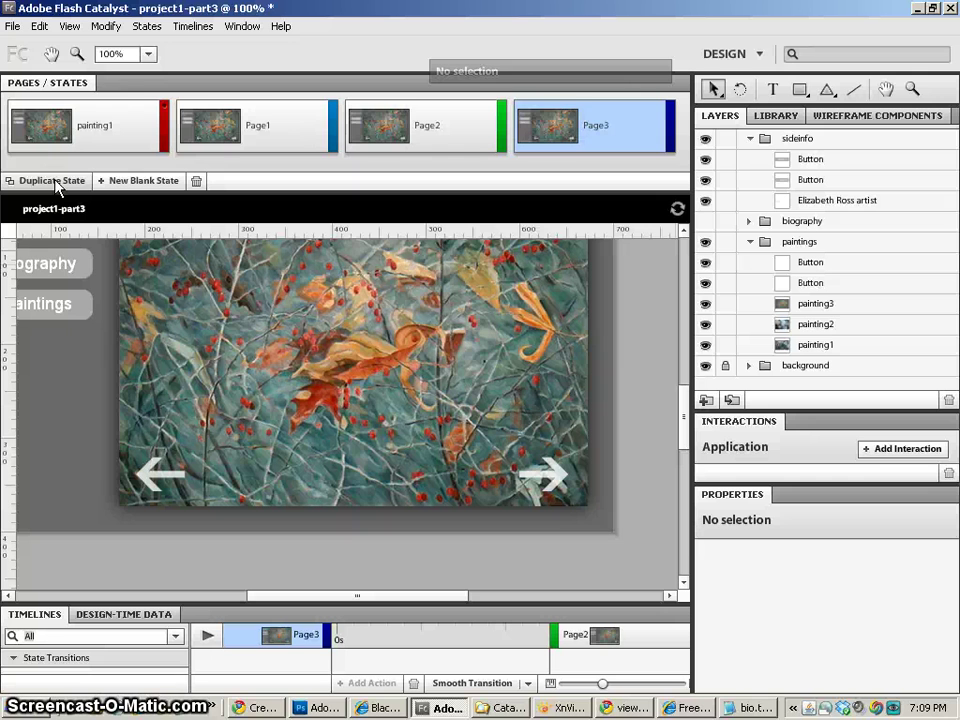
# Rename the Page1 state as painting2.
pyautogui.click(95, 138)
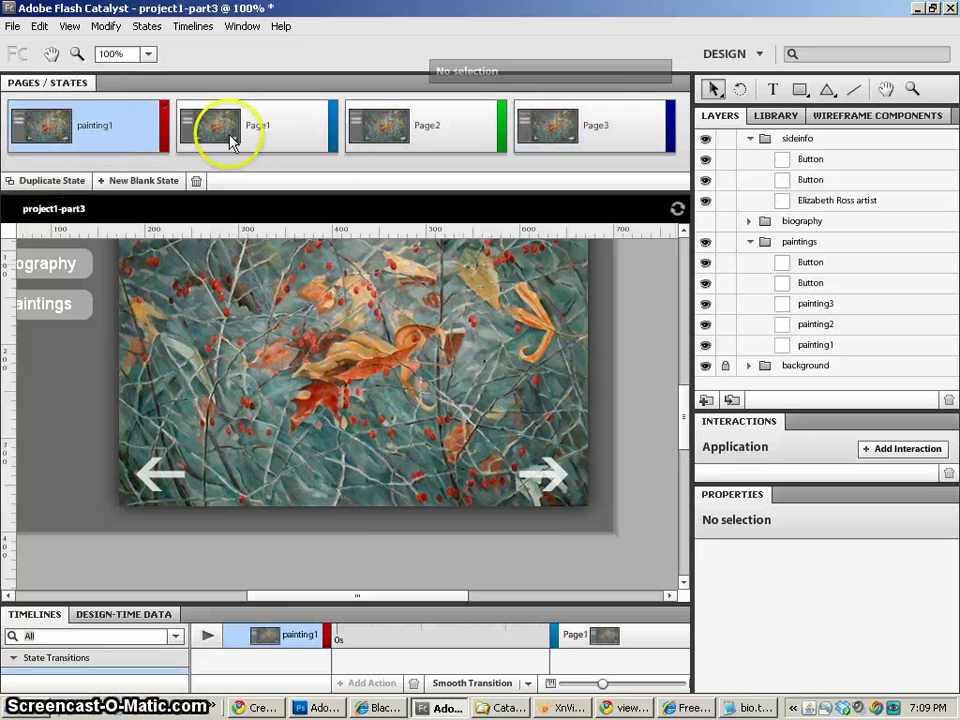
pyautogui.click(255, 127)
pyautogui.doubleClick(257, 127)
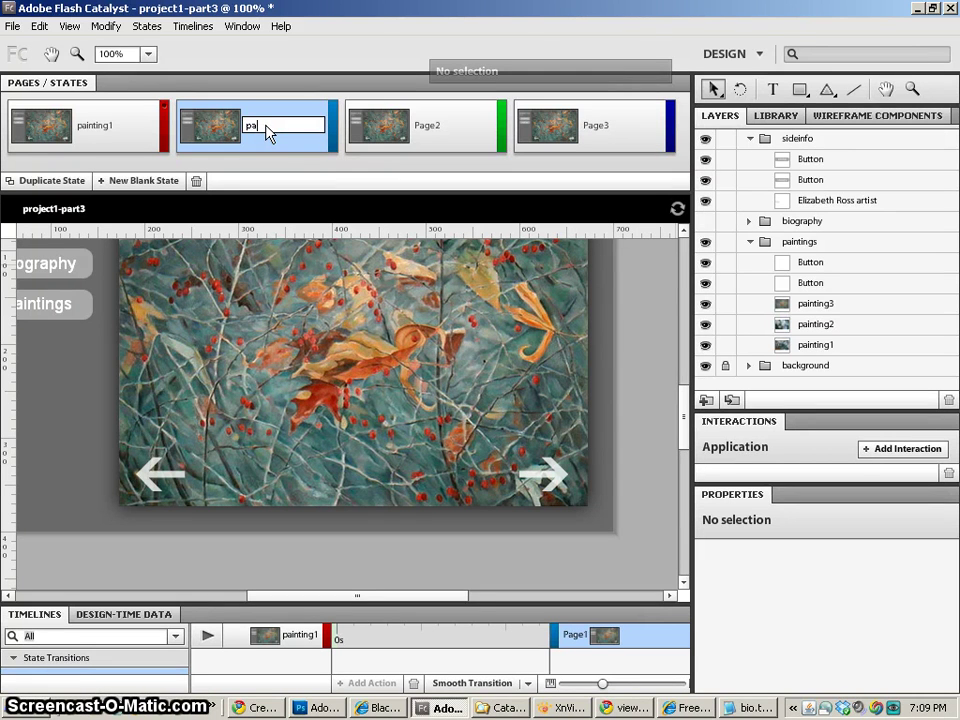
pyautogui.write('painting2')
pyautogui.click(266, 144)
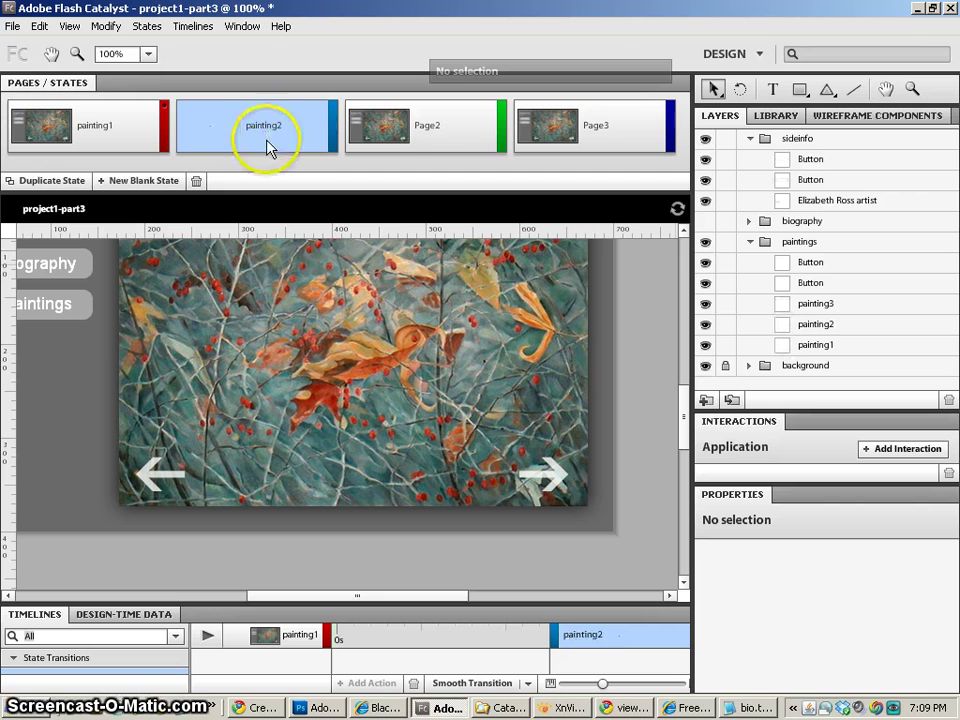
# Rename the Page2 state as painting3 and the Page3 state as bio.
pyautogui.doubleClick(435, 133)
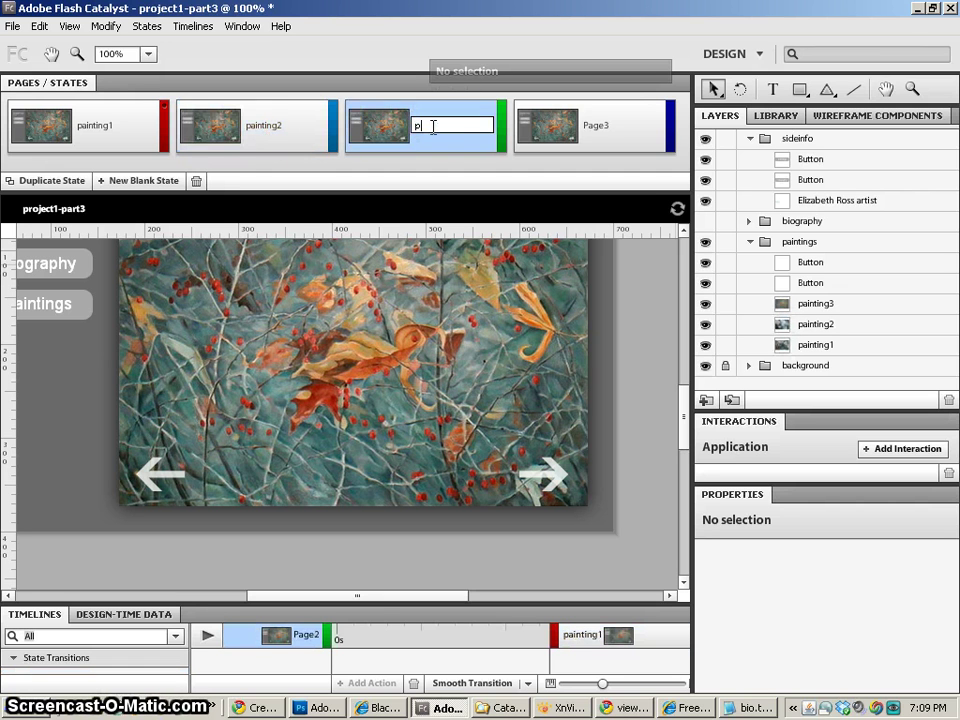
pyautogui.write('painting3')
pyautogui.press('Return')
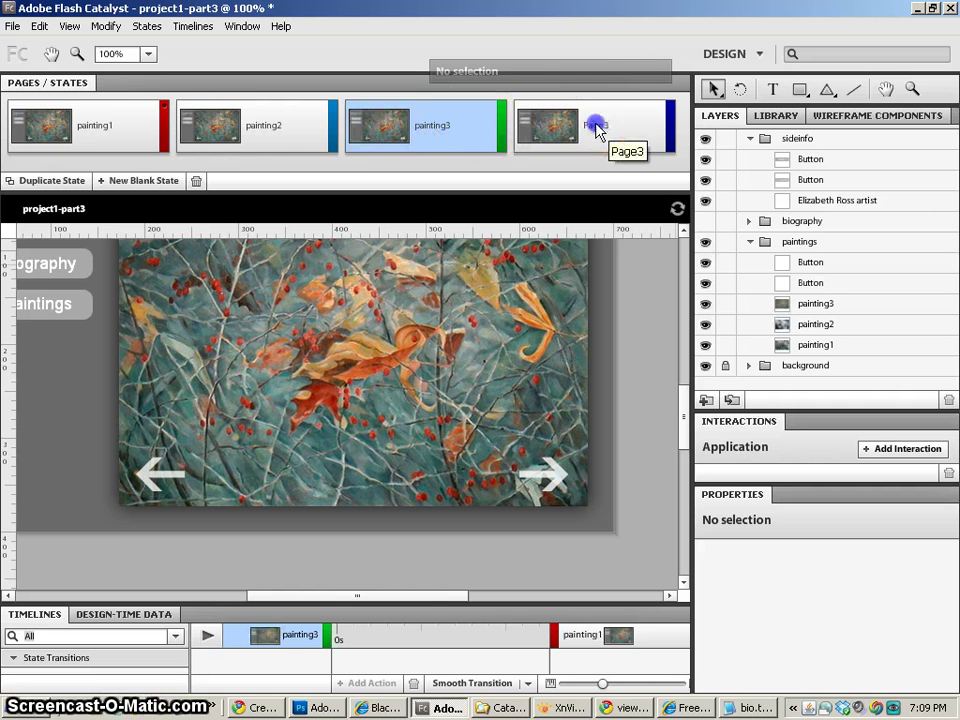
pyautogui.doubleClick(596, 125)
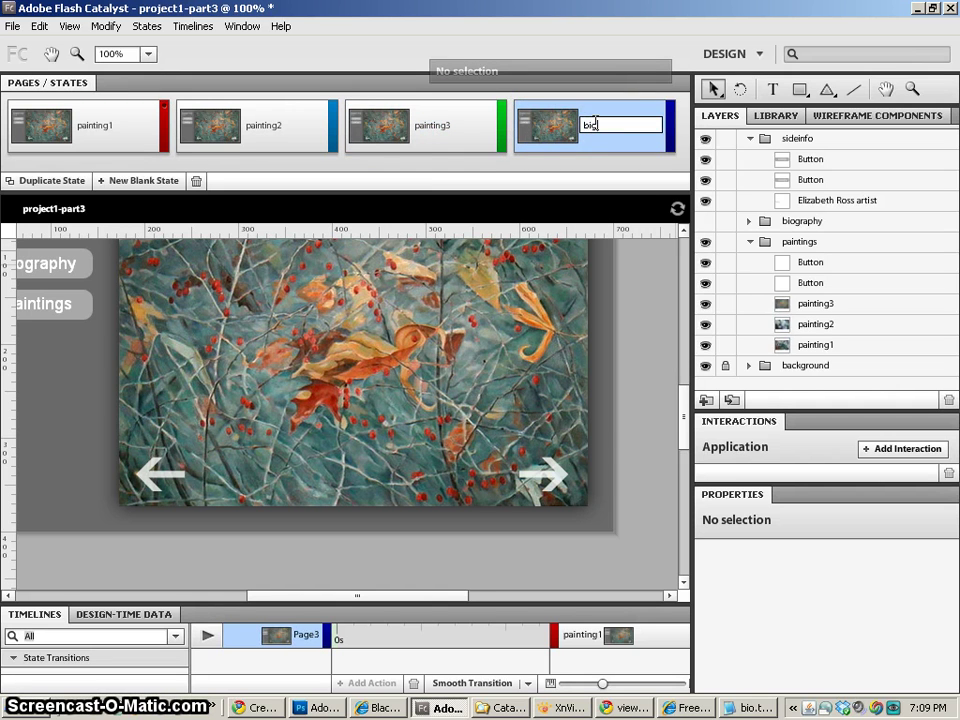
pyautogui.write('bio')
pyautogui.press('Return')
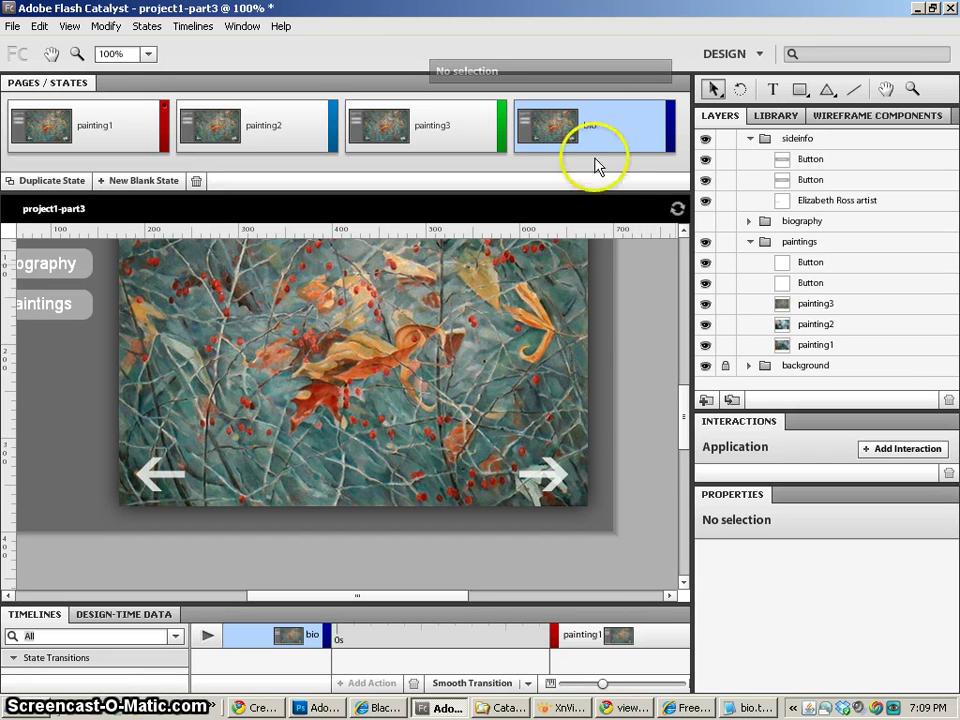
# In the painting1 state, hide the painting2 and painting3 images and the left-pointing arrow button.
pyautogui.click(68, 121)
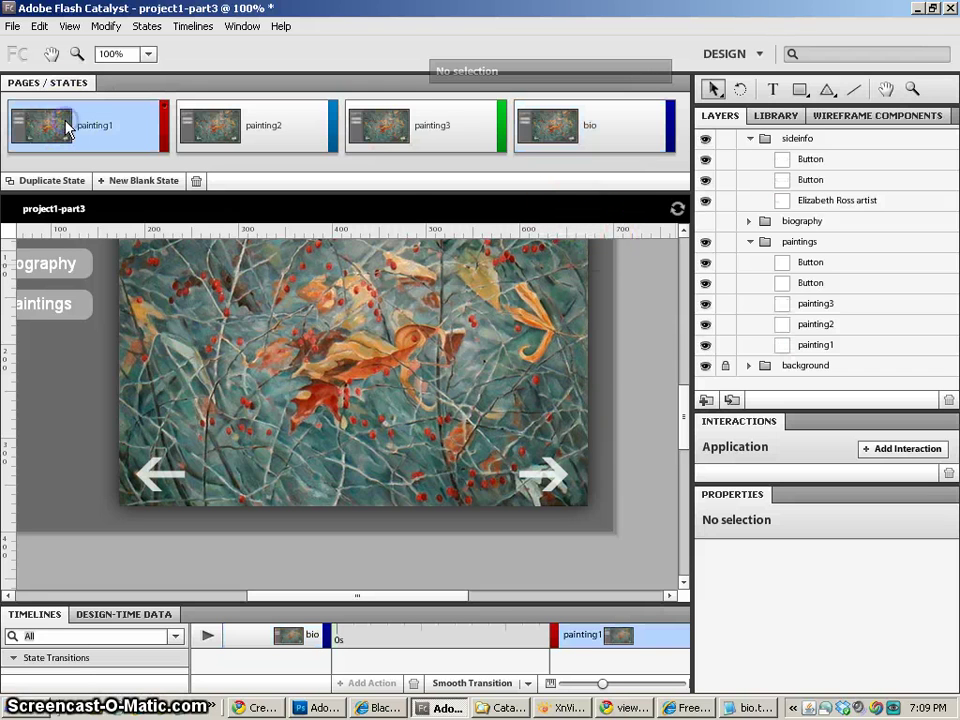
pyautogui.click(706, 324)
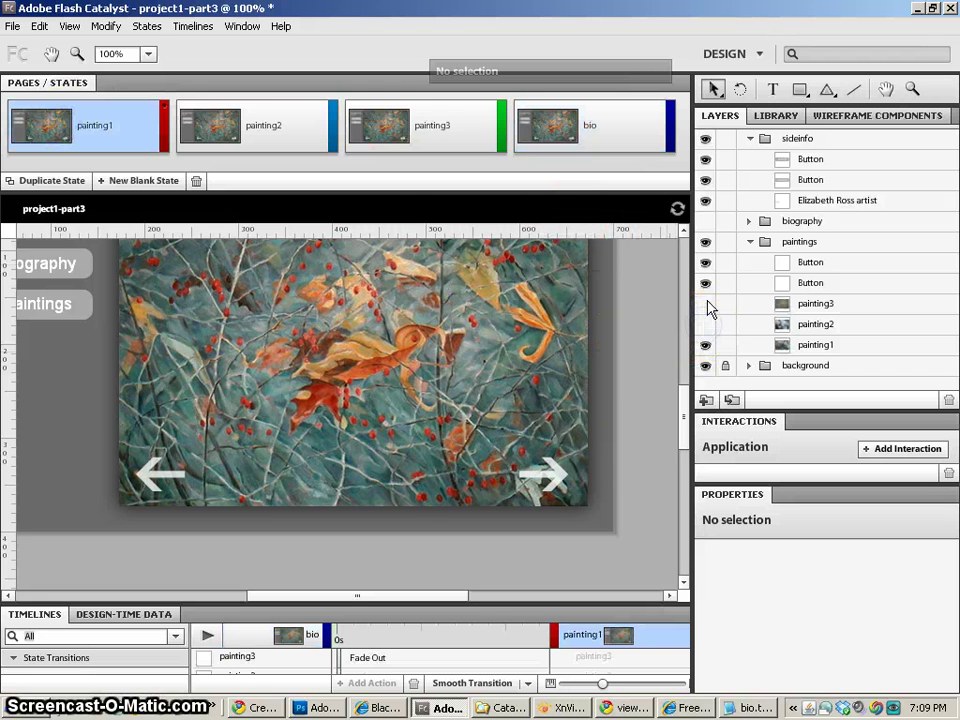
pyautogui.click(706, 304)
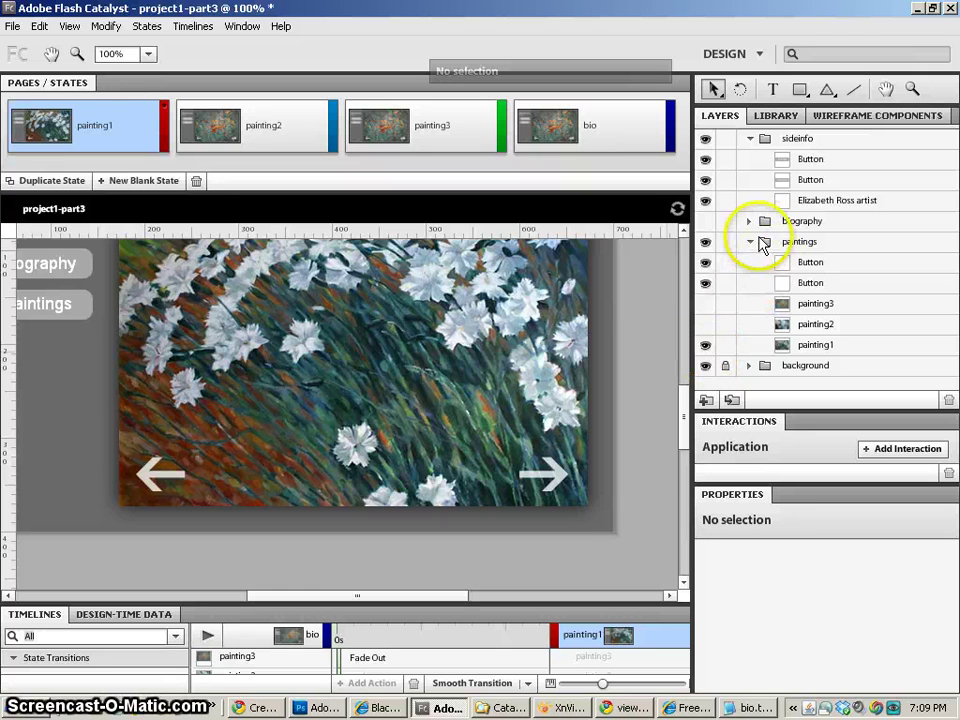
pyautogui.click(749, 221)
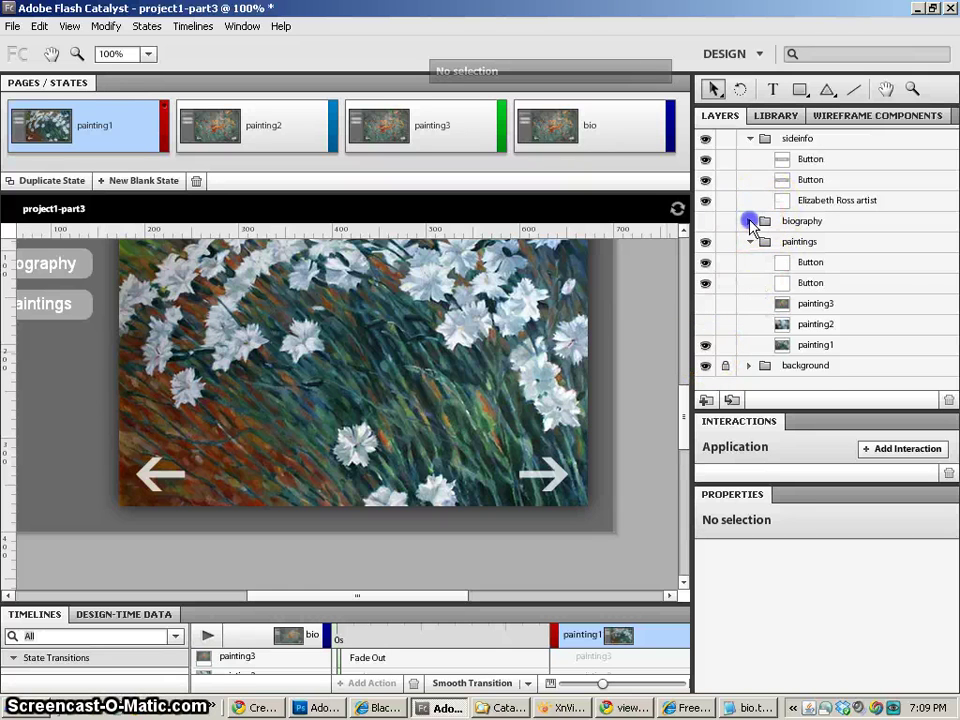
pyautogui.click(749, 221)
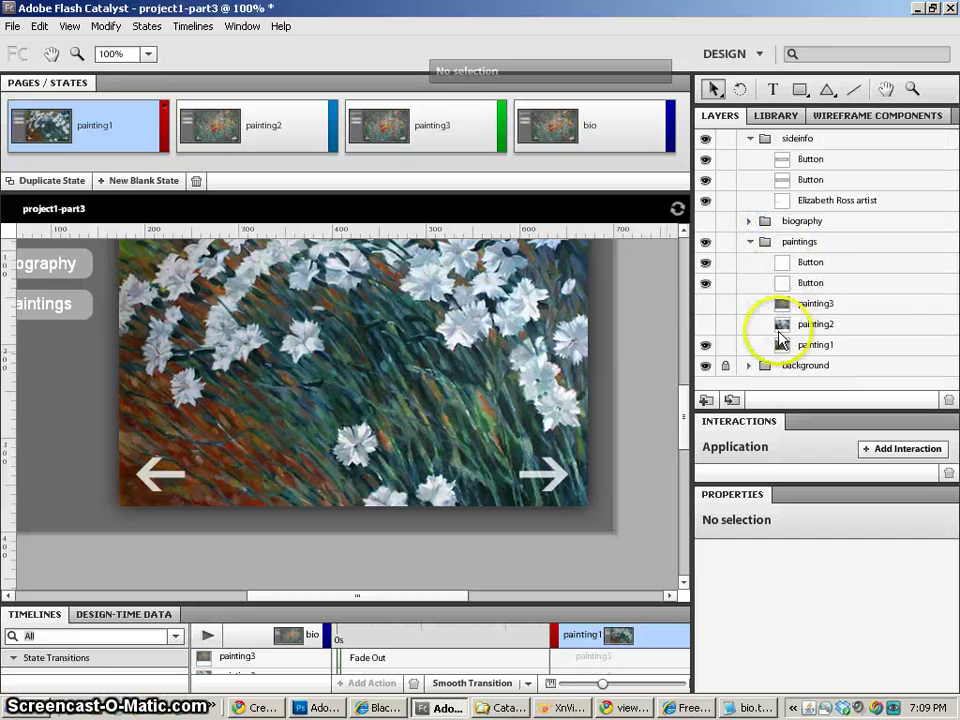
pyautogui.click(170, 480)
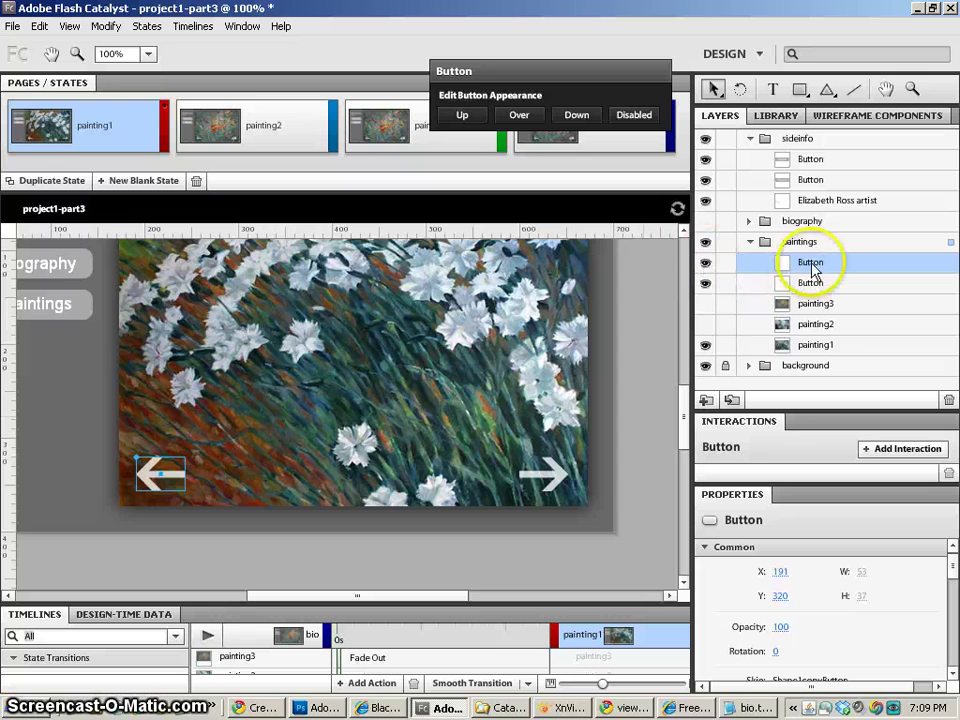
pyautogui.click(706, 264)
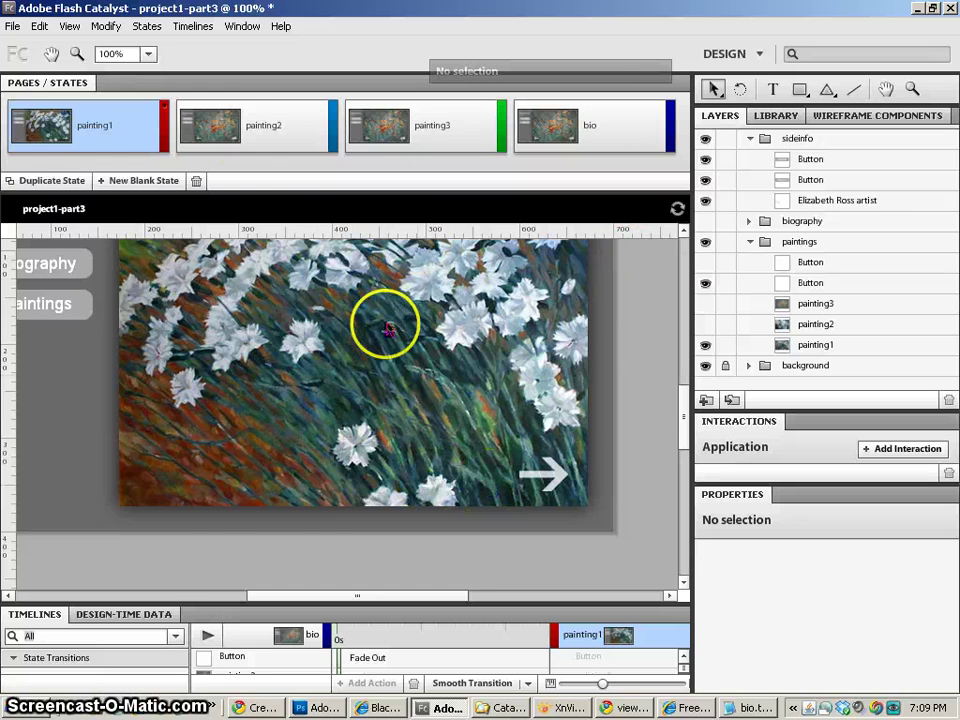
# In the painting2 state, hide the painting1 and painting3 images.
pyautogui.click(208, 127)
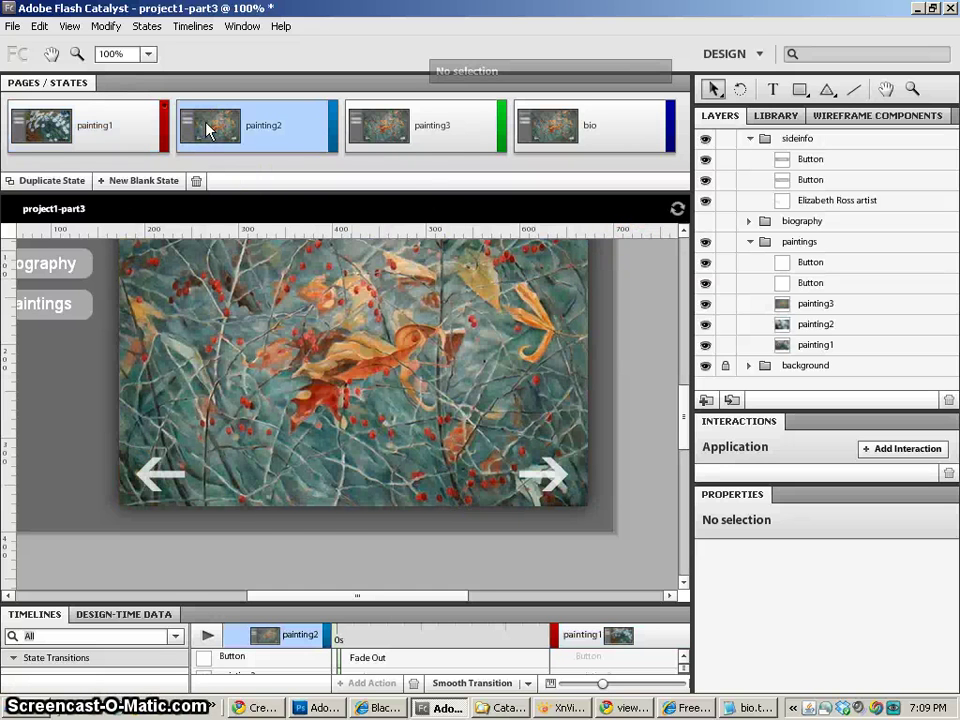
pyautogui.click(705, 303)
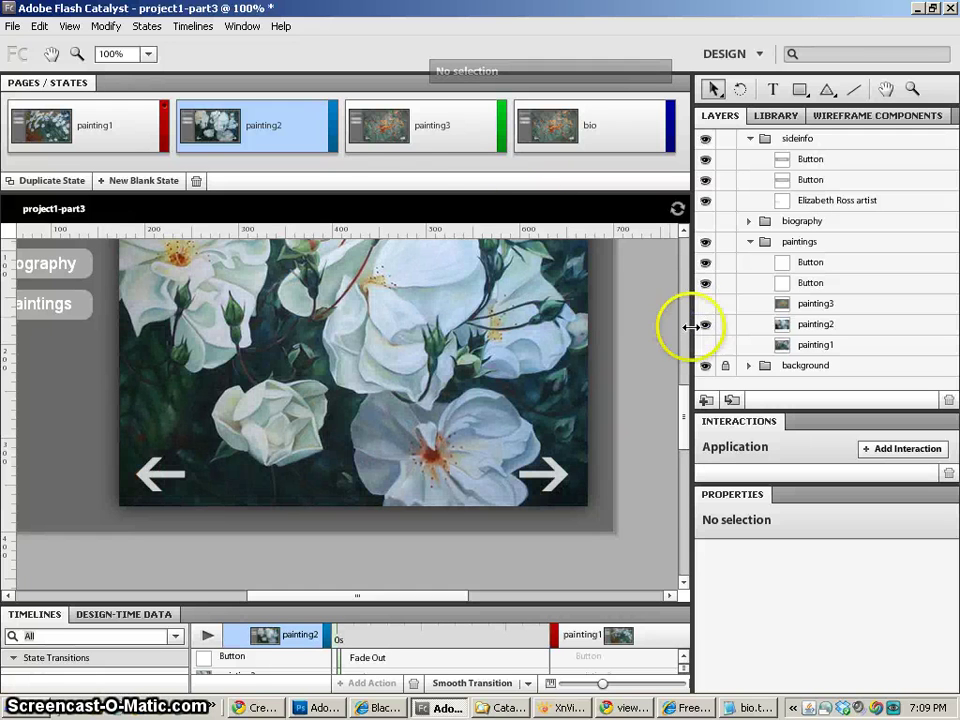
# In the painting3 state, hide the painting1 and painting2 images and the right-pointing arrow button.
pyautogui.click(375, 138)
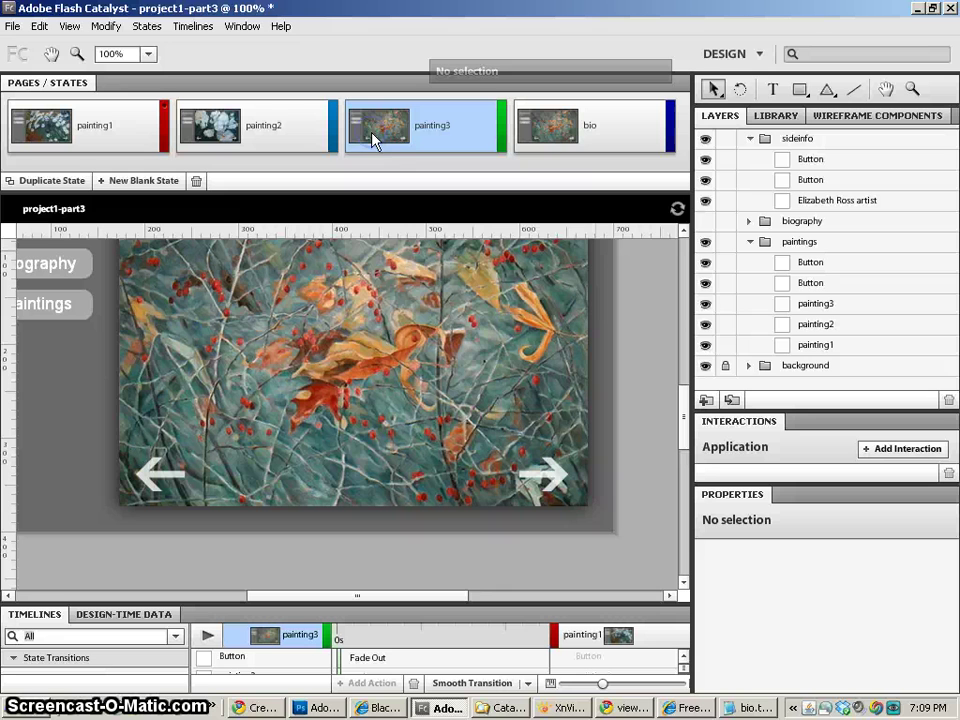
pyautogui.click(705, 324)
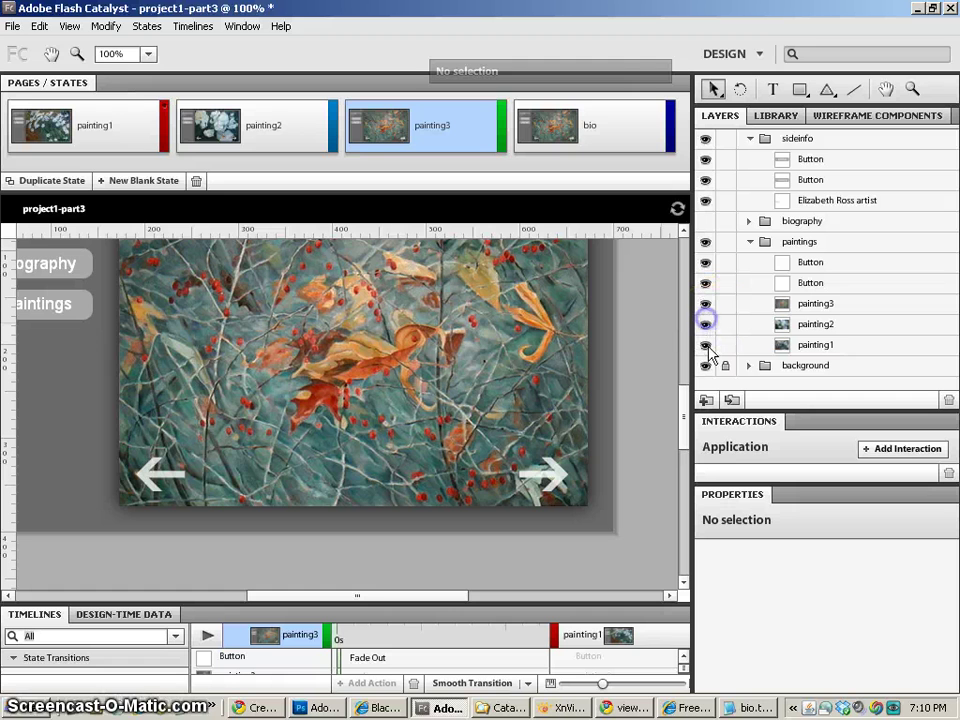
pyautogui.click(705, 344)
pyautogui.click(557, 476)
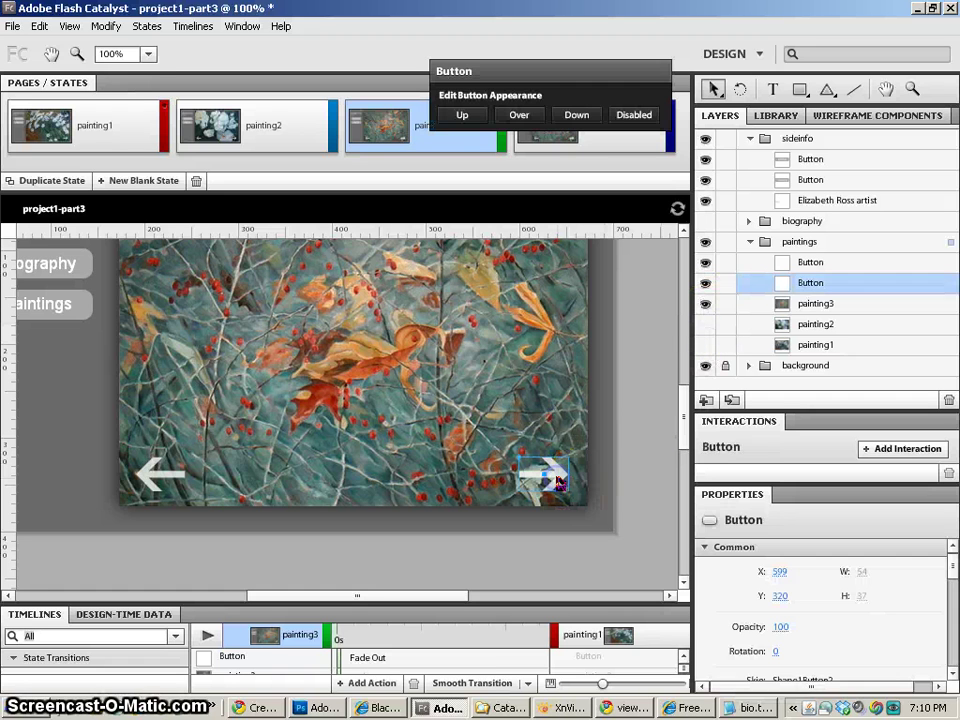
pyautogui.click(706, 283)
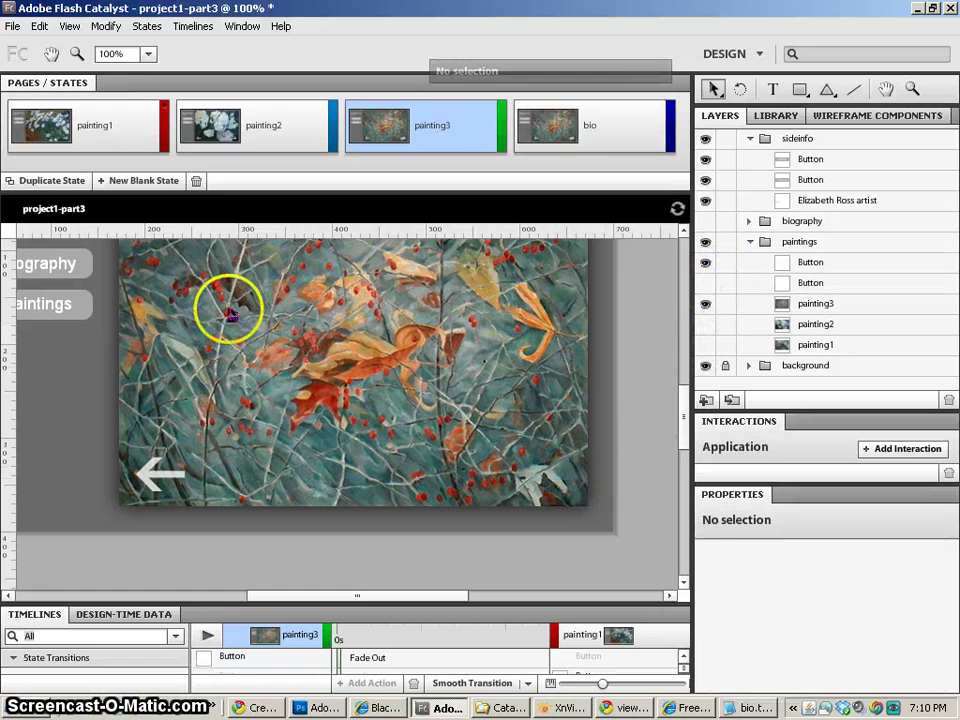
# Enlarge the properties area and disable the paintings button in the painting3, painting2 and painting1 states.
pyautogui.click(64, 313)
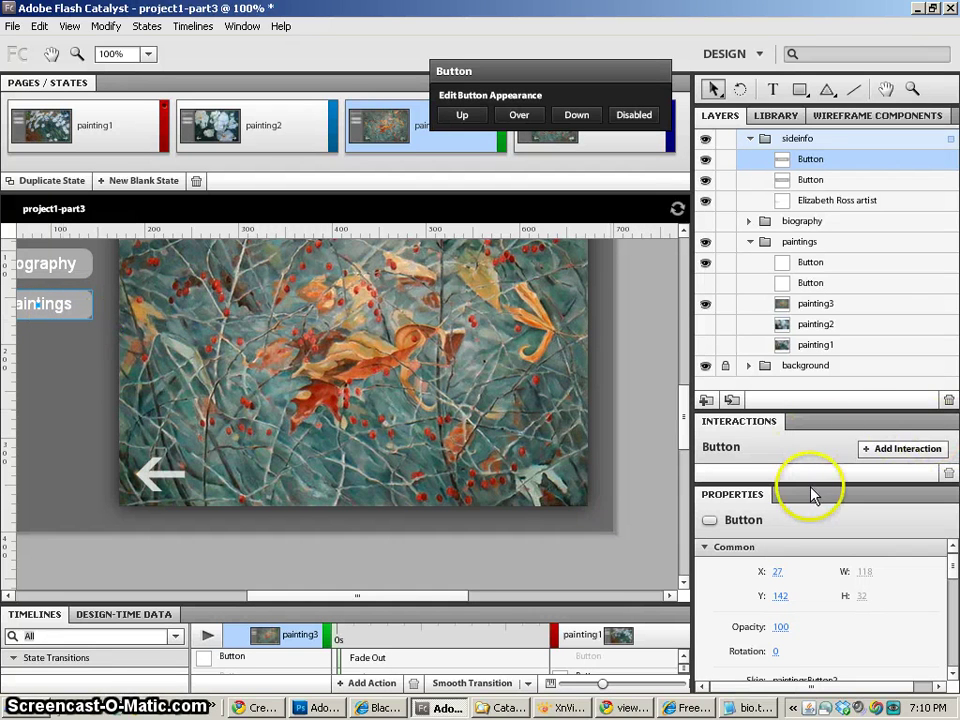
pyautogui.moveTo(810, 484); pyautogui.dragTo(814, 429)
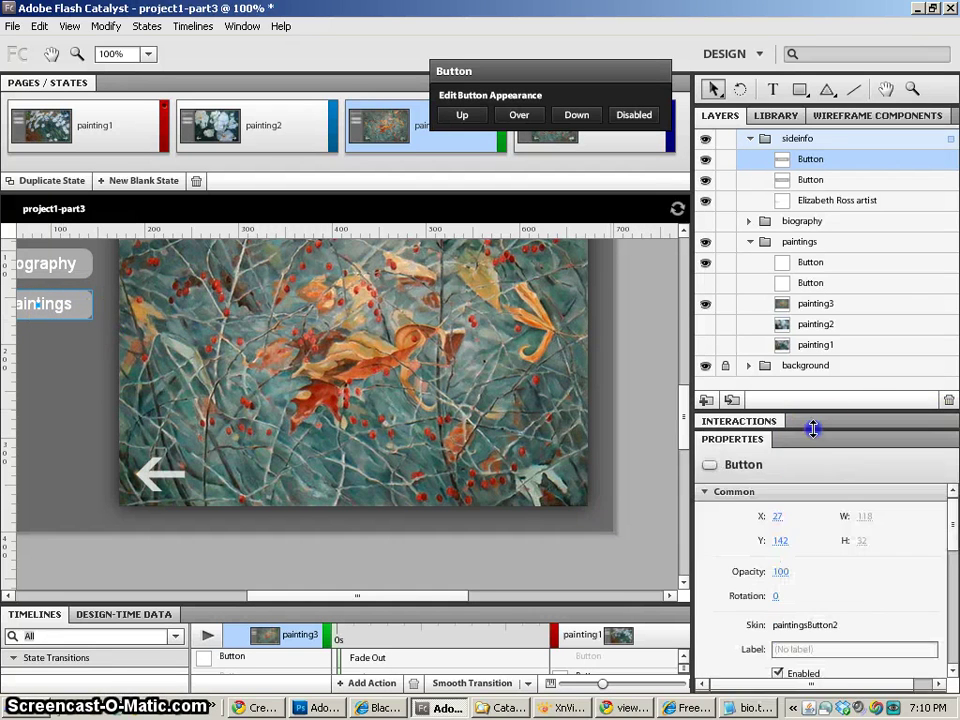
pyautogui.click(781, 674)
pyautogui.click(300, 122)
pyautogui.click(779, 674)
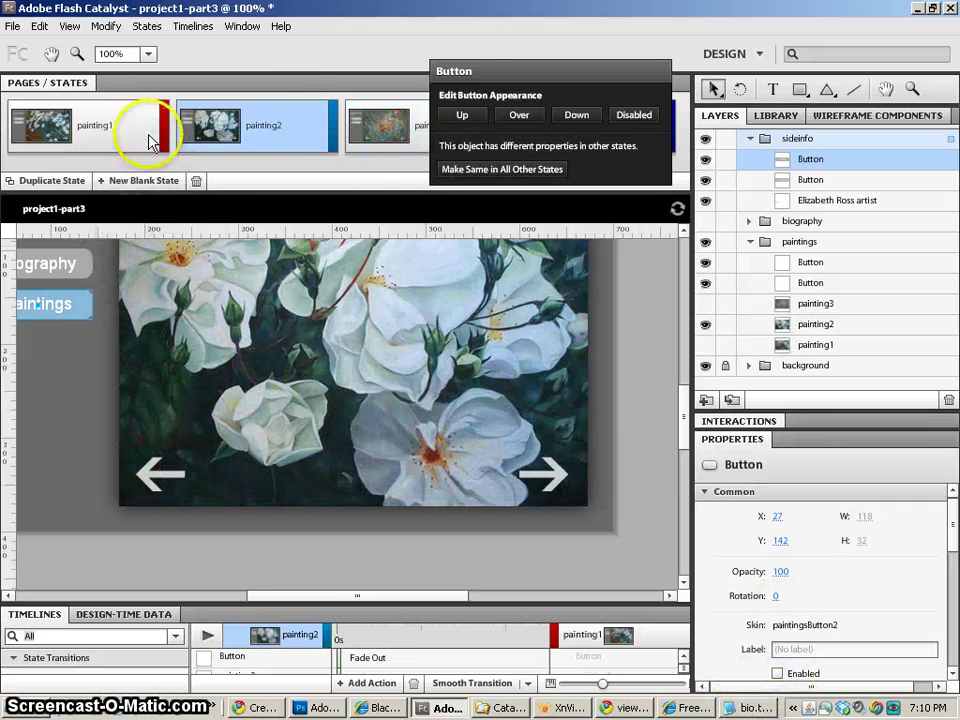
pyautogui.click(108, 108)
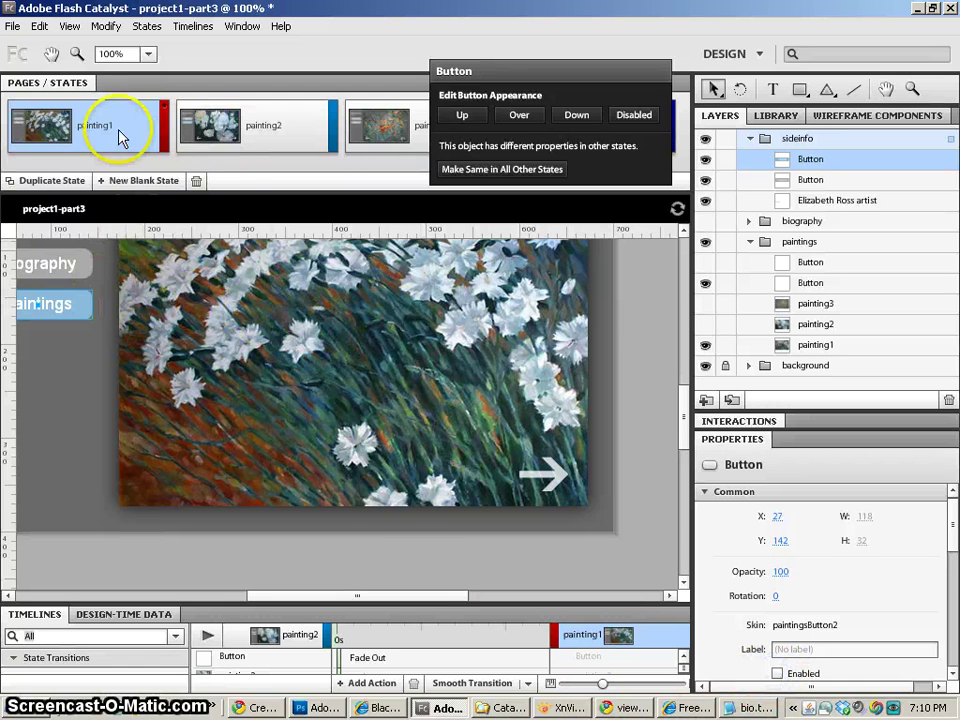
pyautogui.click(238, 140)
pyautogui.click(378, 130)
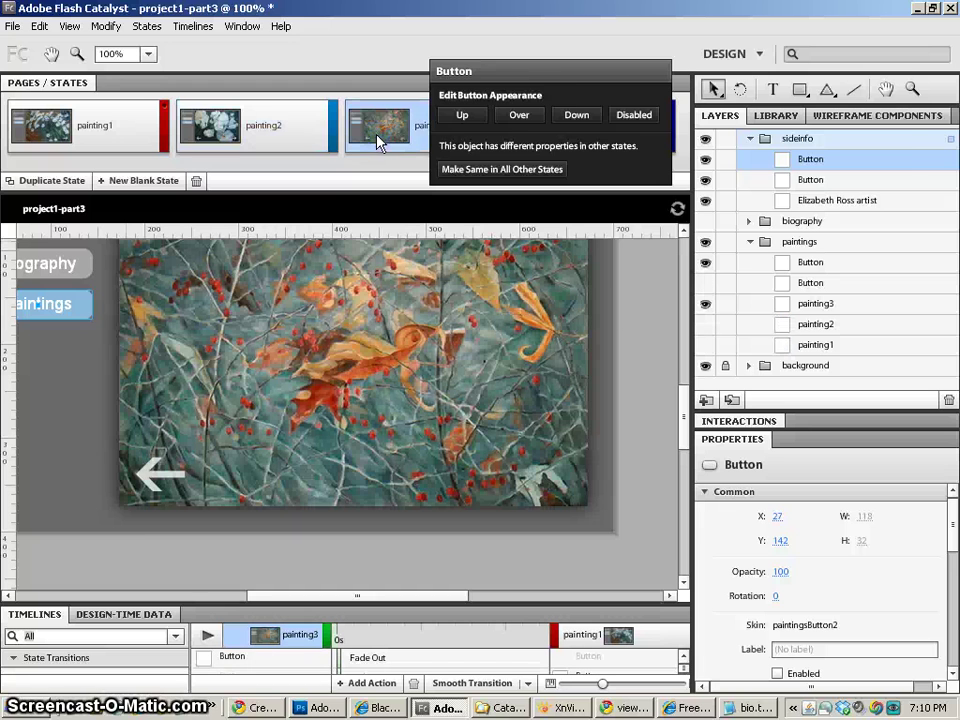
# In the bio state, hide the paintings layer, then show the biography layer and expand its contents.
pyautogui.click(600, 130)
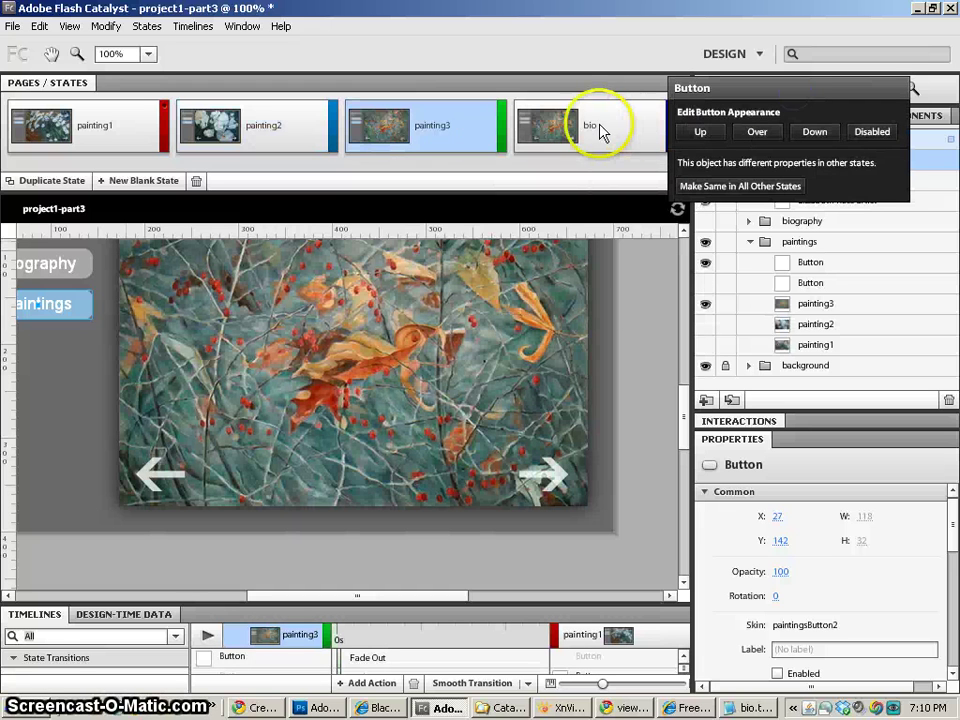
pyautogui.click(705, 242)
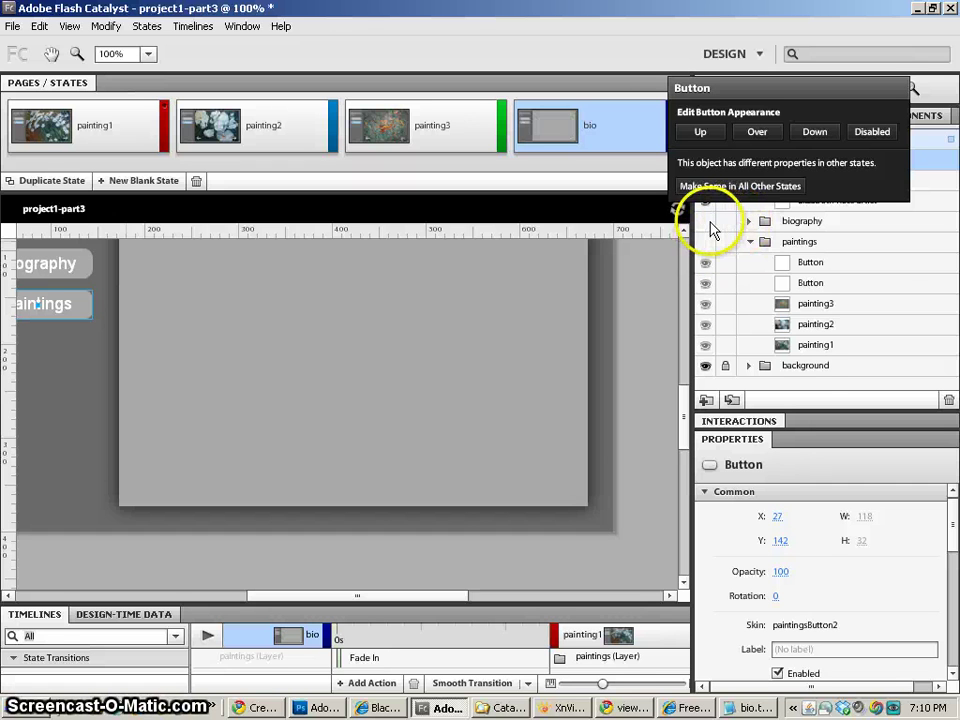
pyautogui.click(705, 221)
pyautogui.click(747, 222)
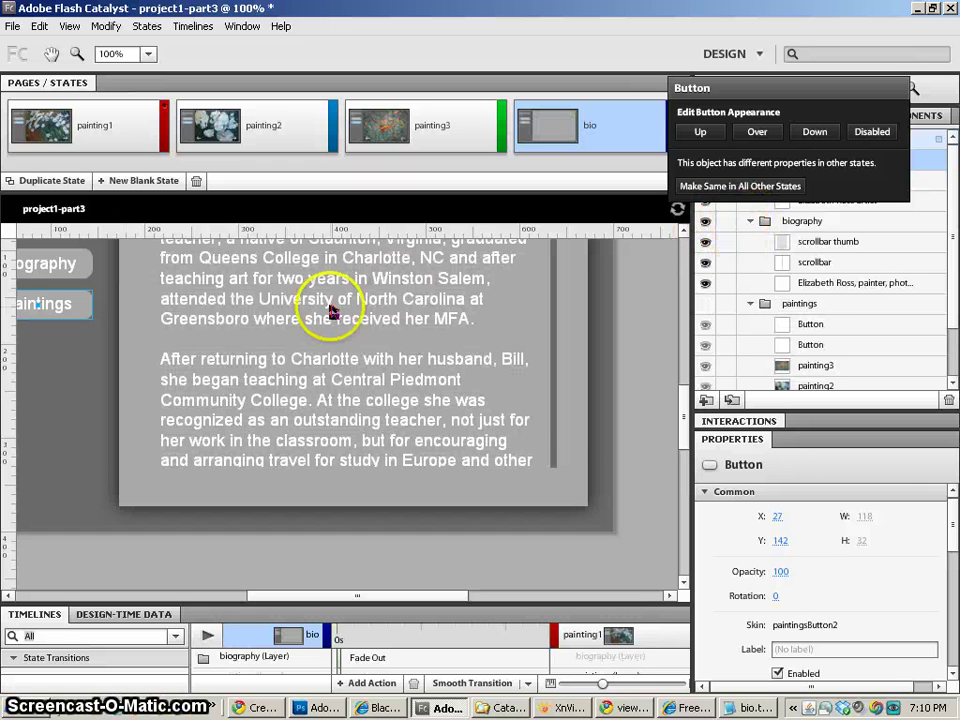
# Disable the biography button in the bio state.
pyautogui.press('h')
pyautogui.moveTo(468, 341); pyautogui.dragTo(460, 435)
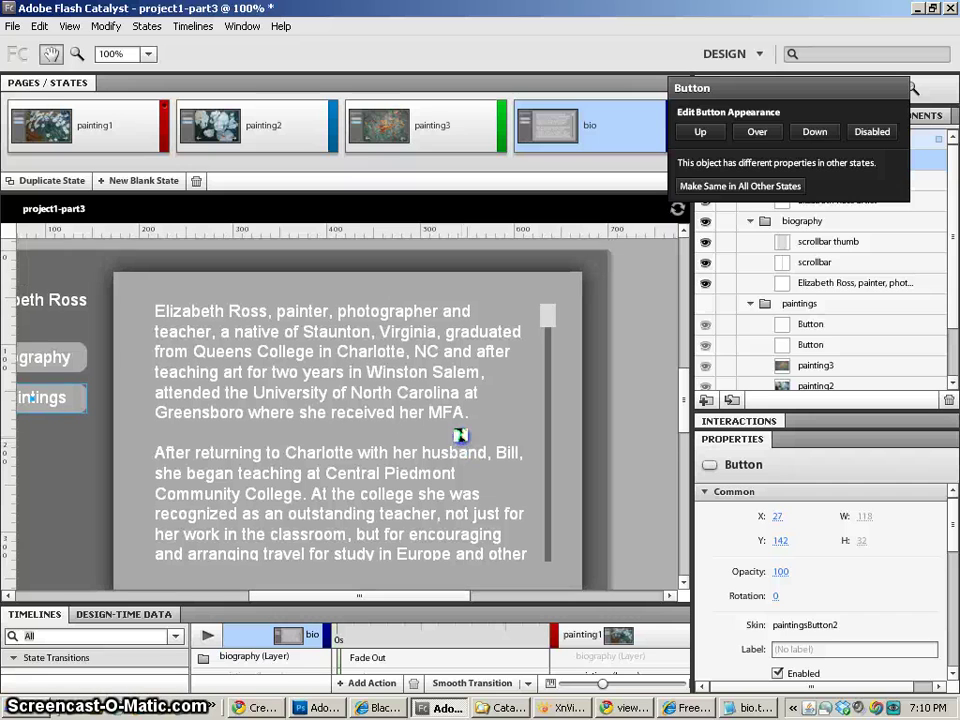
pyautogui.click(72, 354)
pyautogui.click(804, 662)
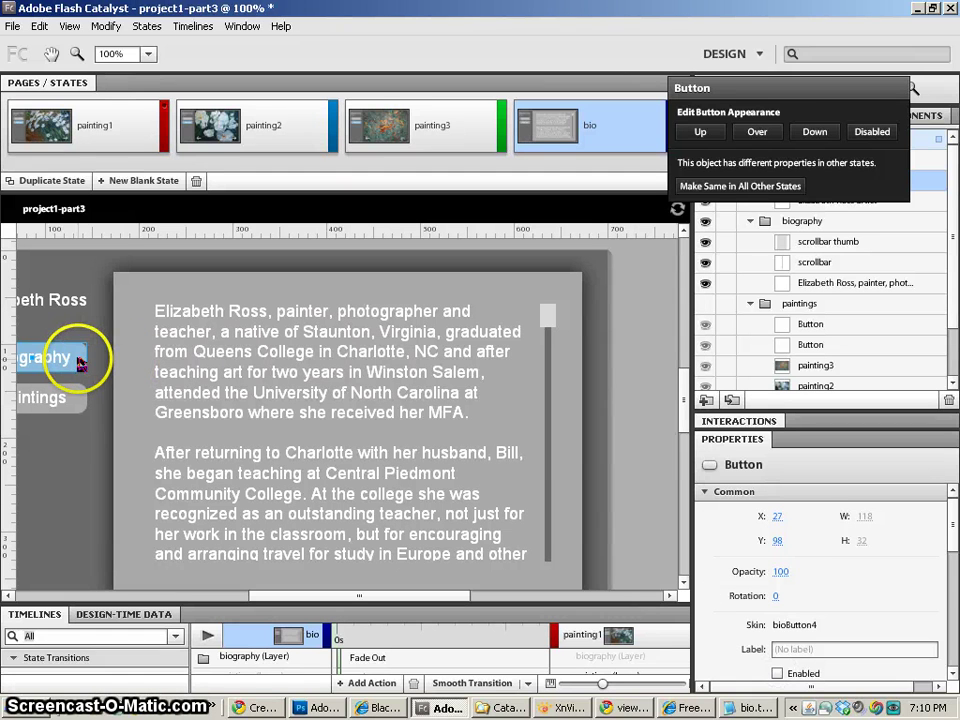
# Convert the scrollbar thumb and scrollbar artwork beside the biography text to a Vertical Scrollbar component.
pyautogui.click(547, 316)
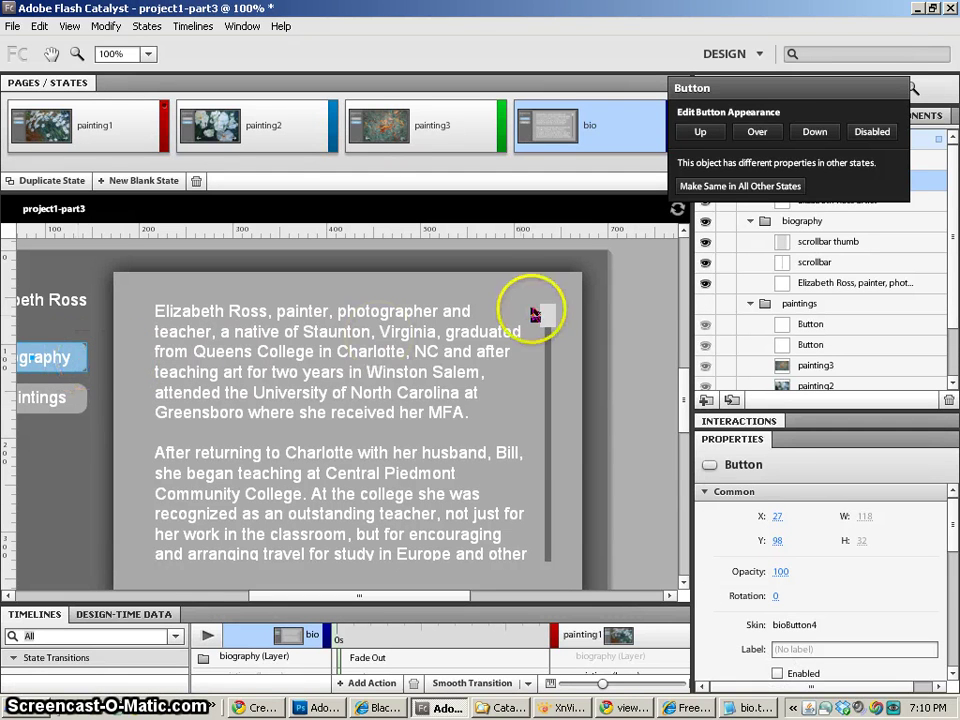
pyautogui.keyDown('shift'); pyautogui.click(551, 360); pyautogui.keyUp('shift')
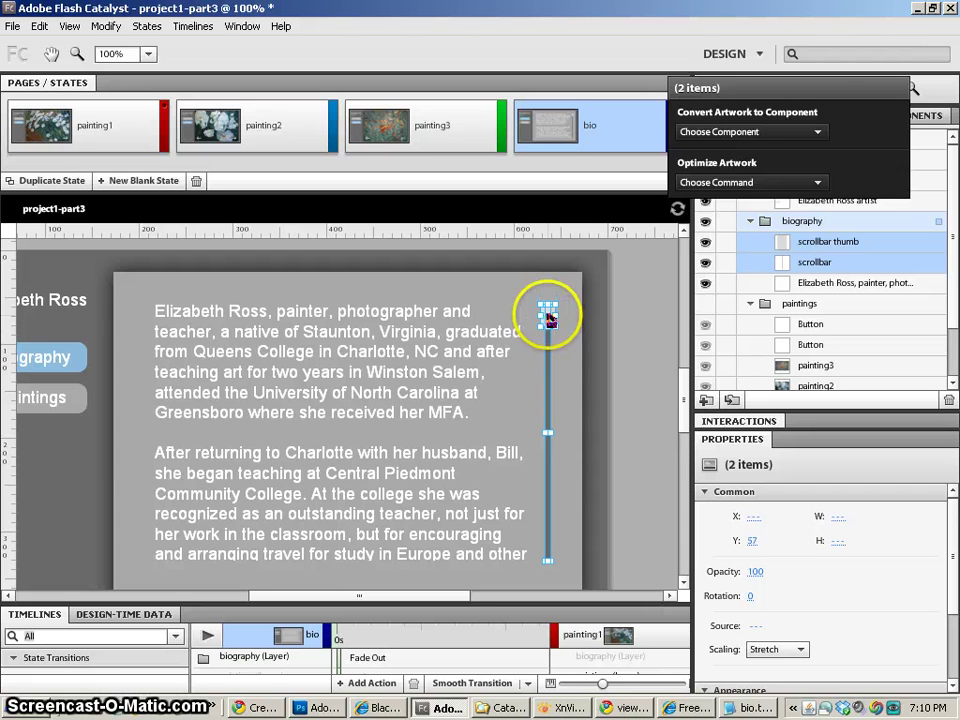
pyautogui.click(723, 132)
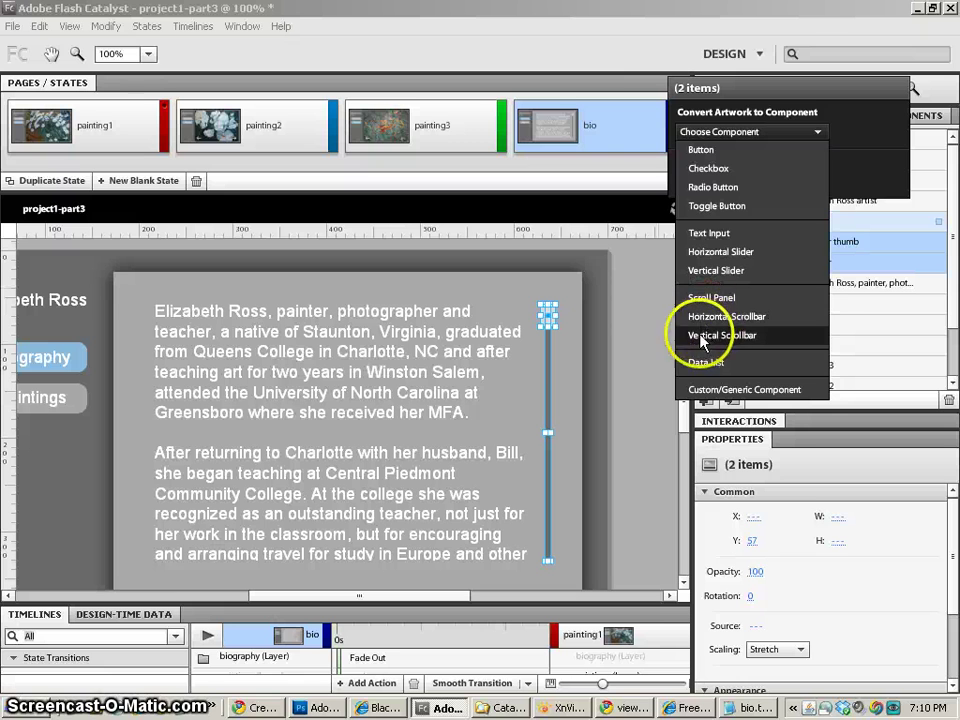
pyautogui.click(690, 336)
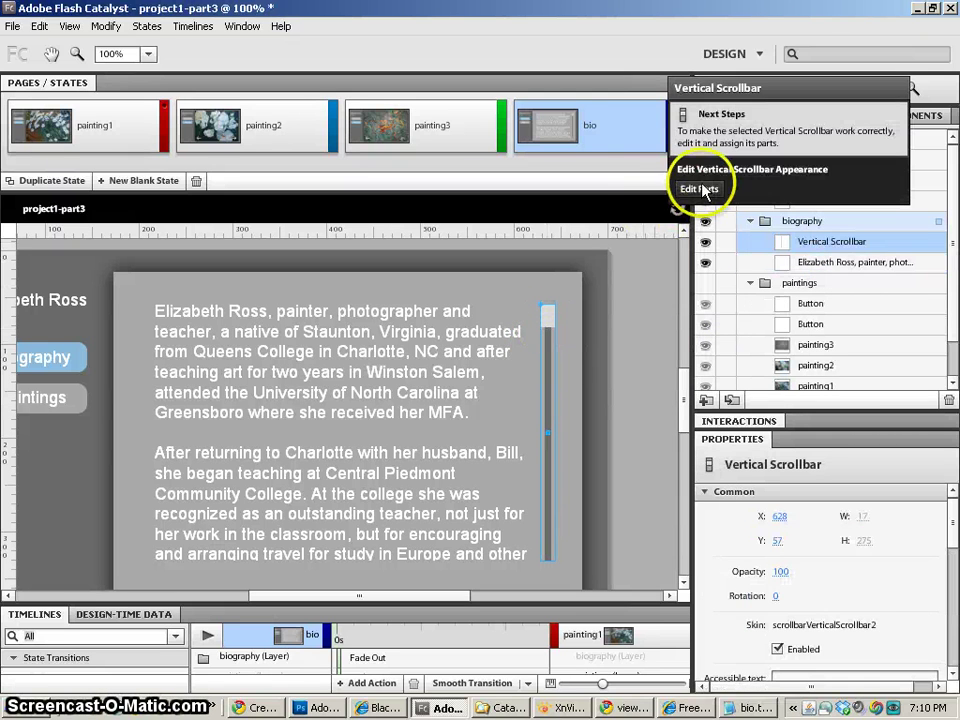
# Assign the small box as the vertical scrollbar's Thumb and the long bar as its Track, and return to the main project.
pyautogui.click(701, 188)
pyautogui.click(546, 315)
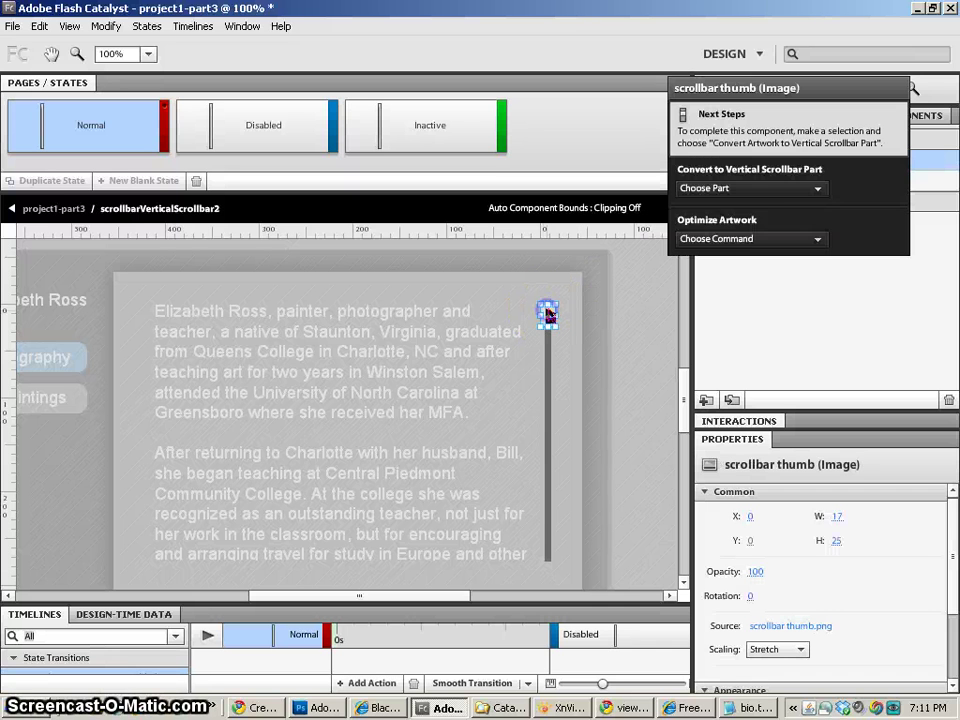
pyautogui.click(764, 186)
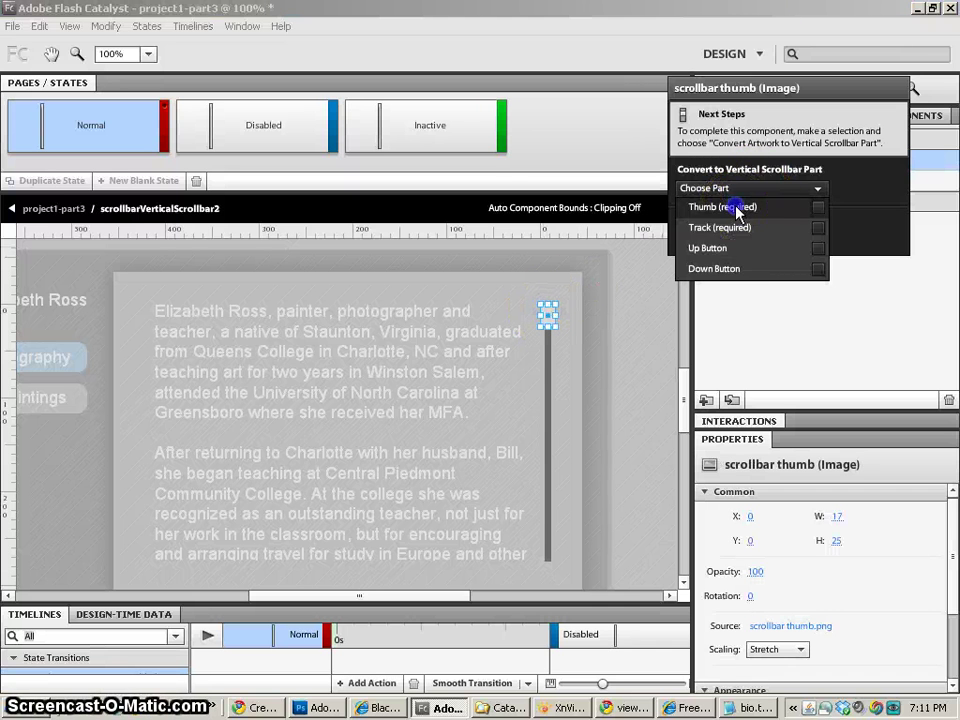
pyautogui.click(770, 206)
pyautogui.click(548, 325)
pyautogui.click(549, 345)
pyautogui.click(697, 188)
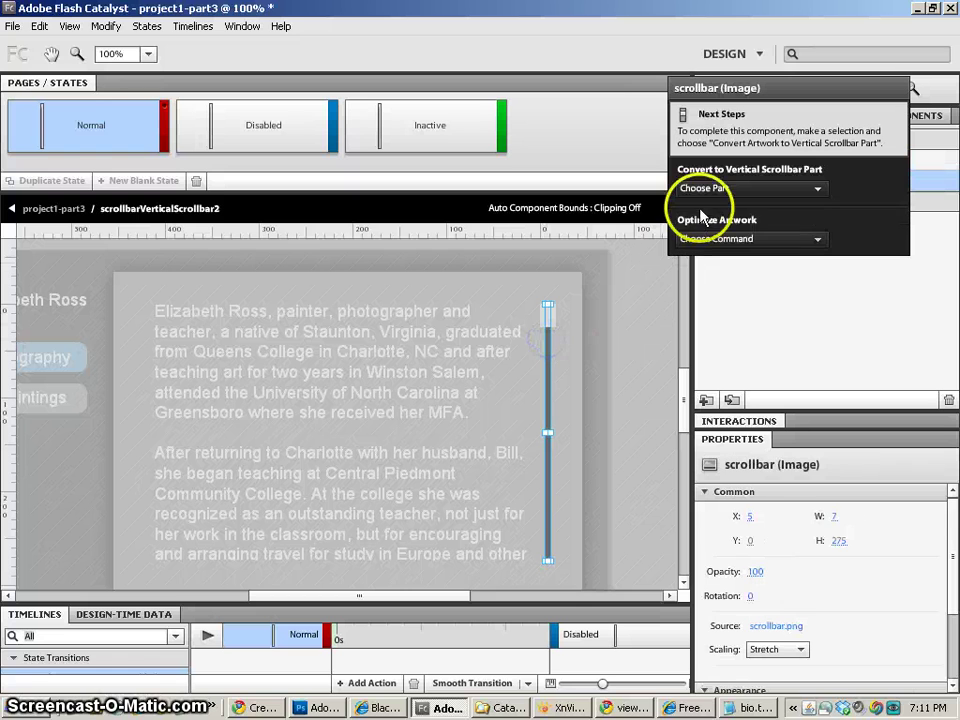
pyautogui.click(712, 228)
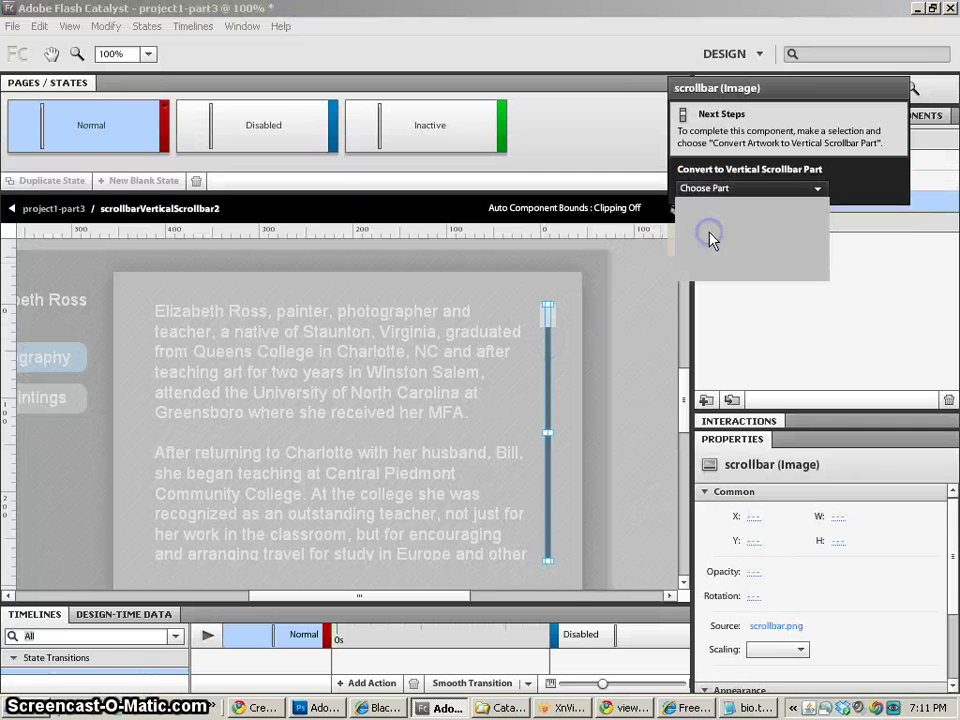
pyautogui.click(53, 211)
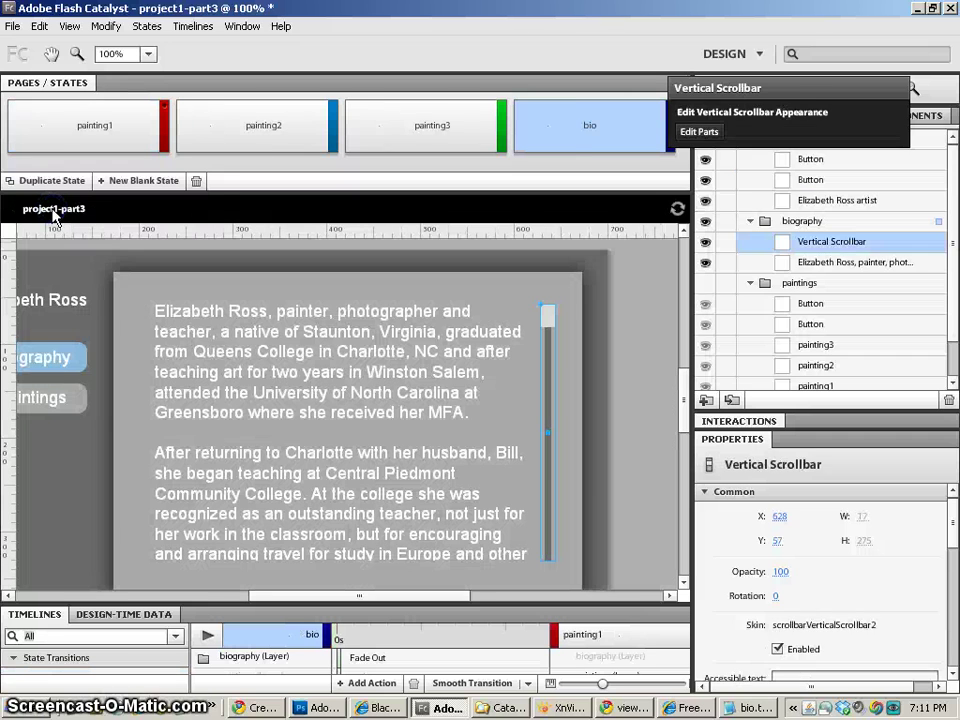
# Convert the biography text and vertical scrollbar to a Scroll Panel component and assign the text as its Scrolling Content.
pyautogui.keyDown('shift'); pyautogui.click(372, 327); pyautogui.keyUp('shift')
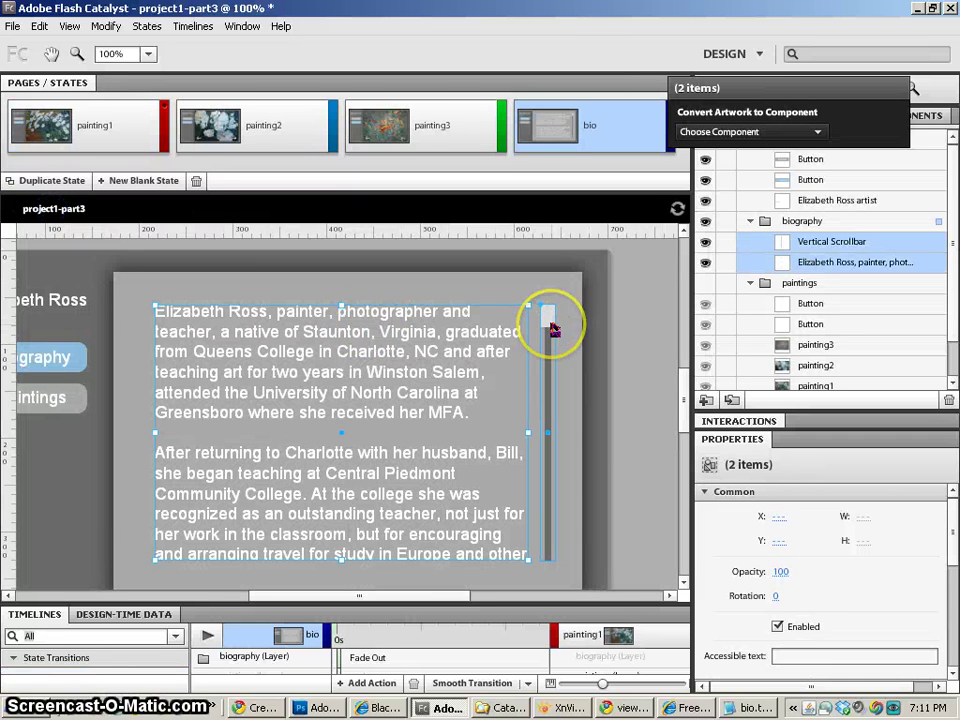
pyautogui.click(755, 133)
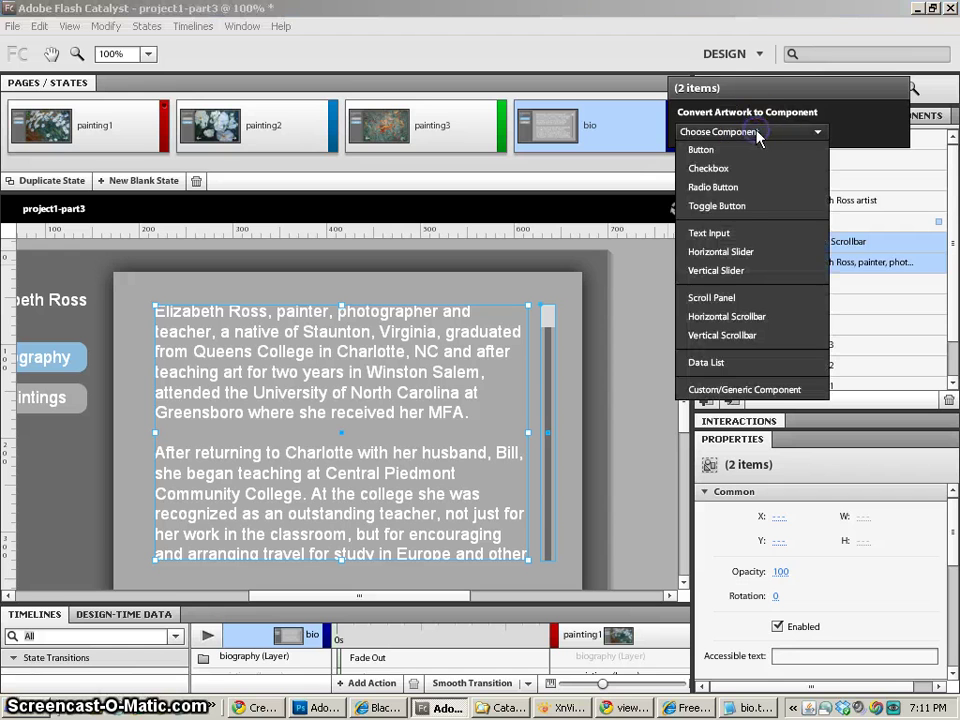
pyautogui.click(722, 298)
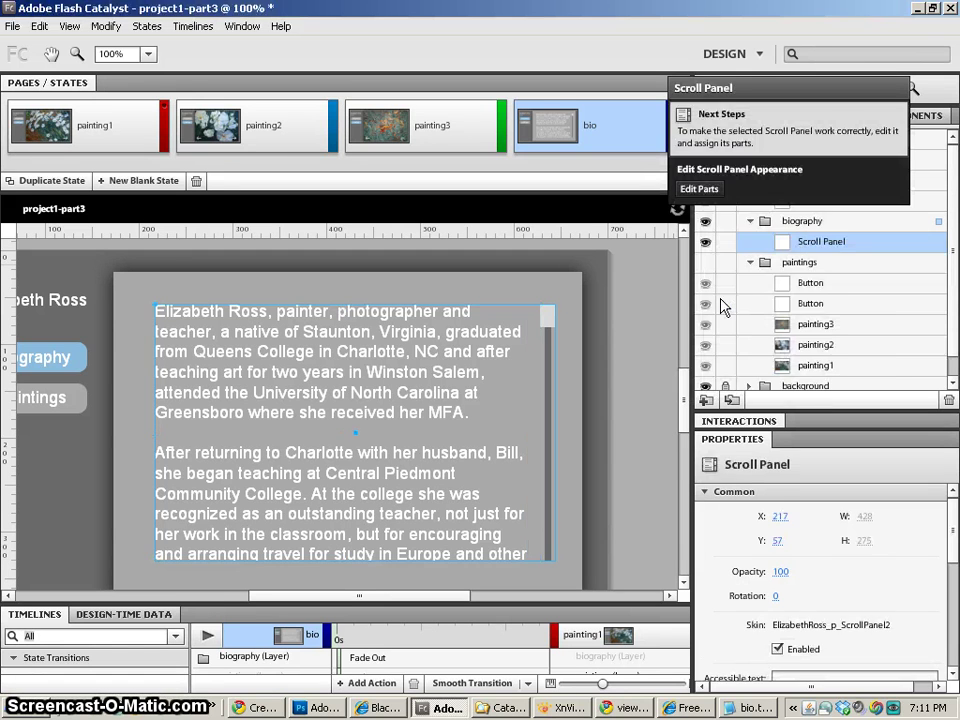
pyautogui.click(692, 190)
pyautogui.click(475, 325)
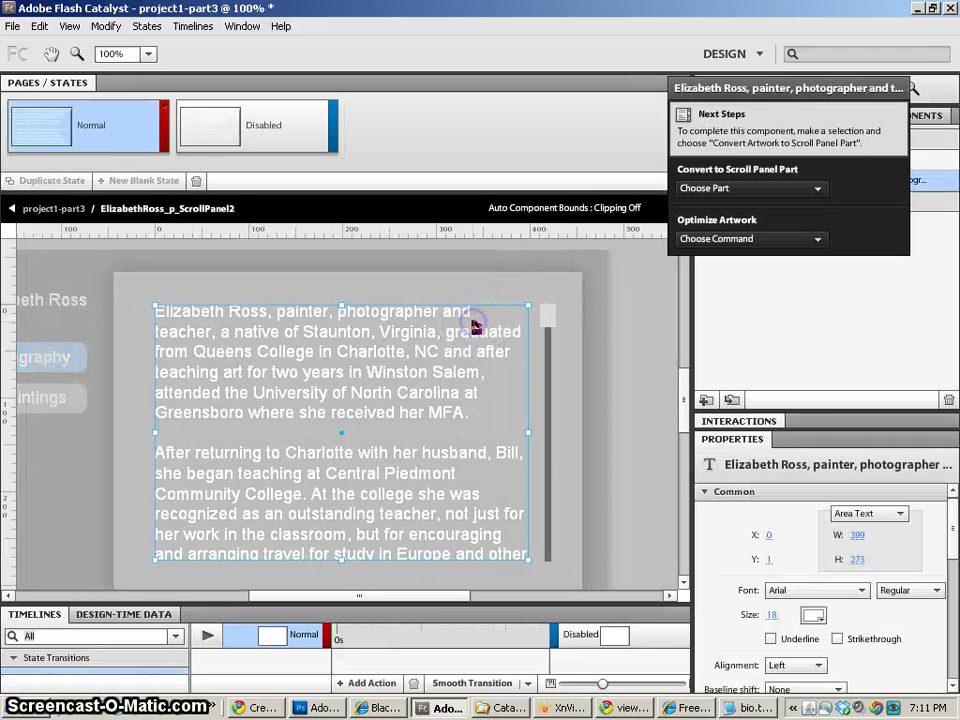
pyautogui.click(692, 186)
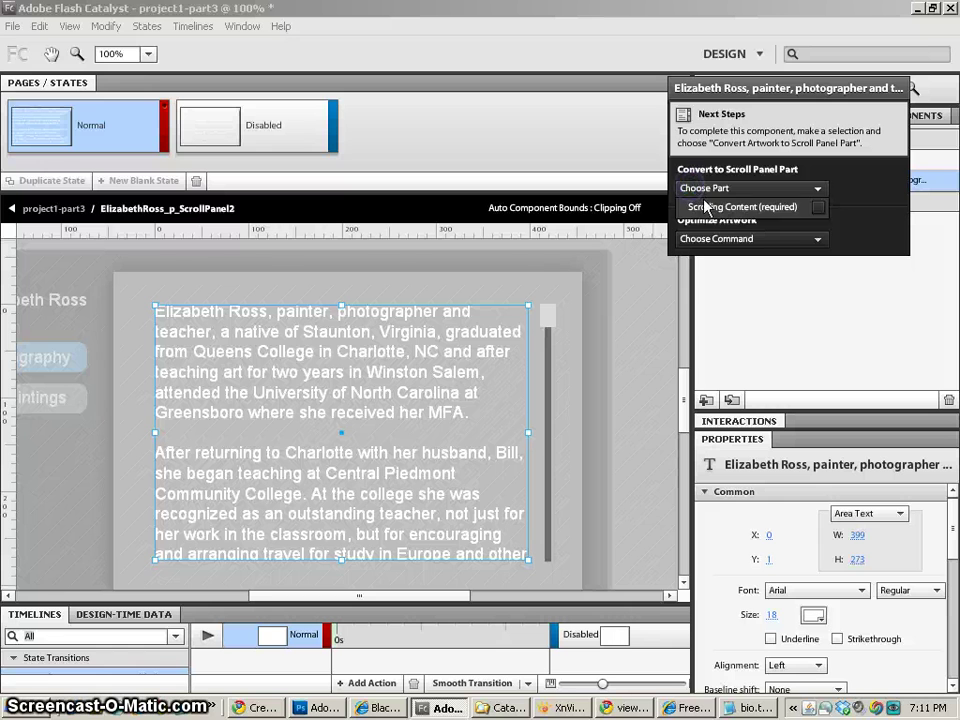
pyautogui.click(742, 207)
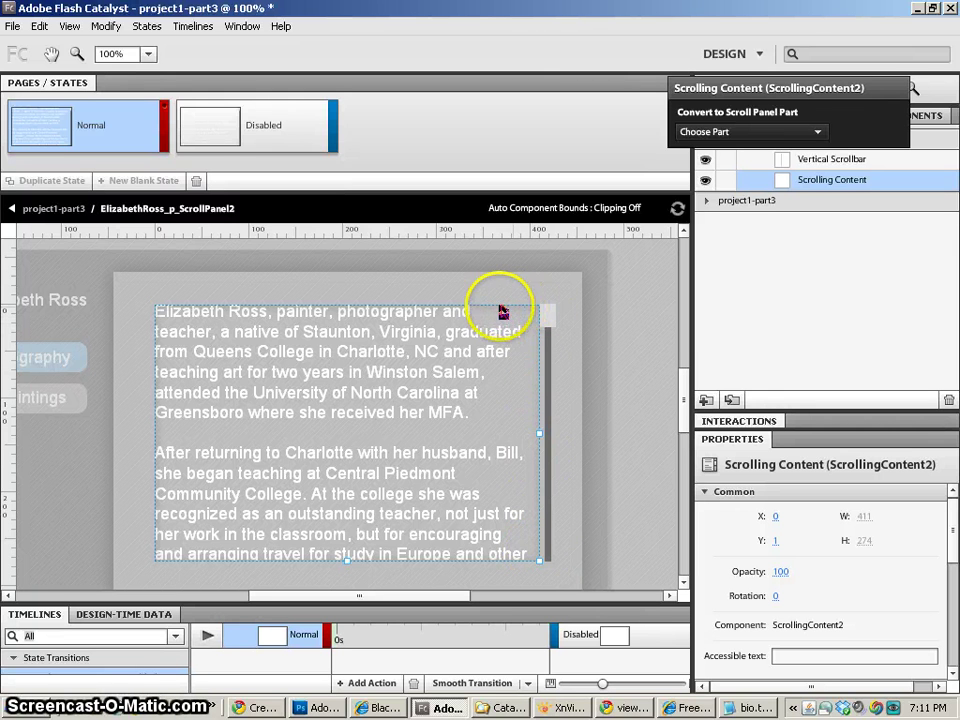
# Open the scrolling content for editing and delete the placeholder text "Add More Content Here".
pyautogui.press('space')
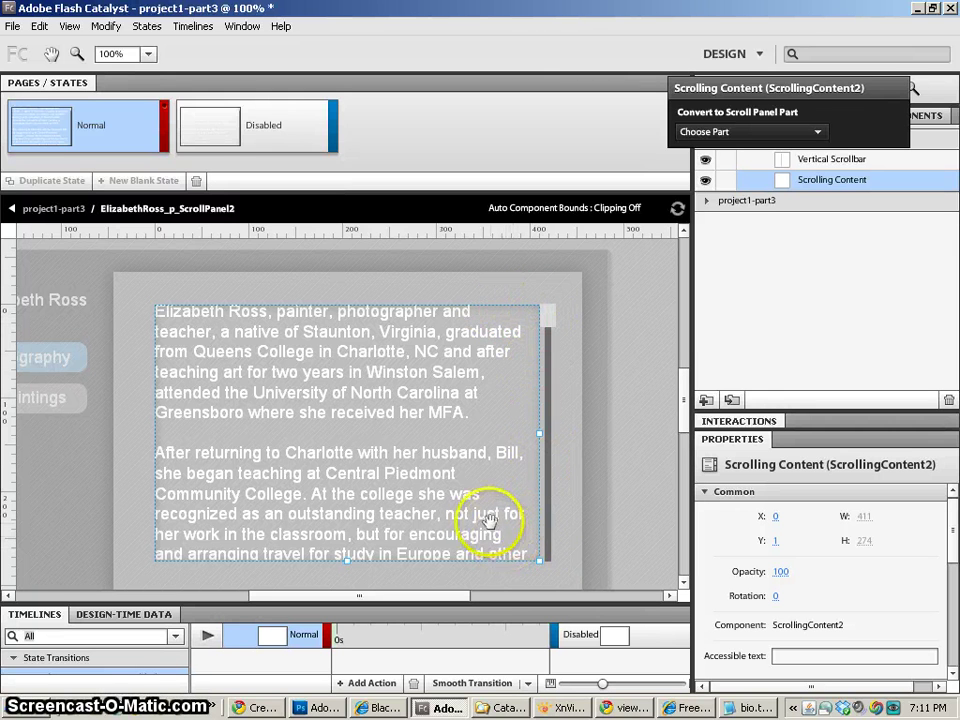
pyautogui.moveTo(482, 518); pyautogui.dragTo(512, 472)
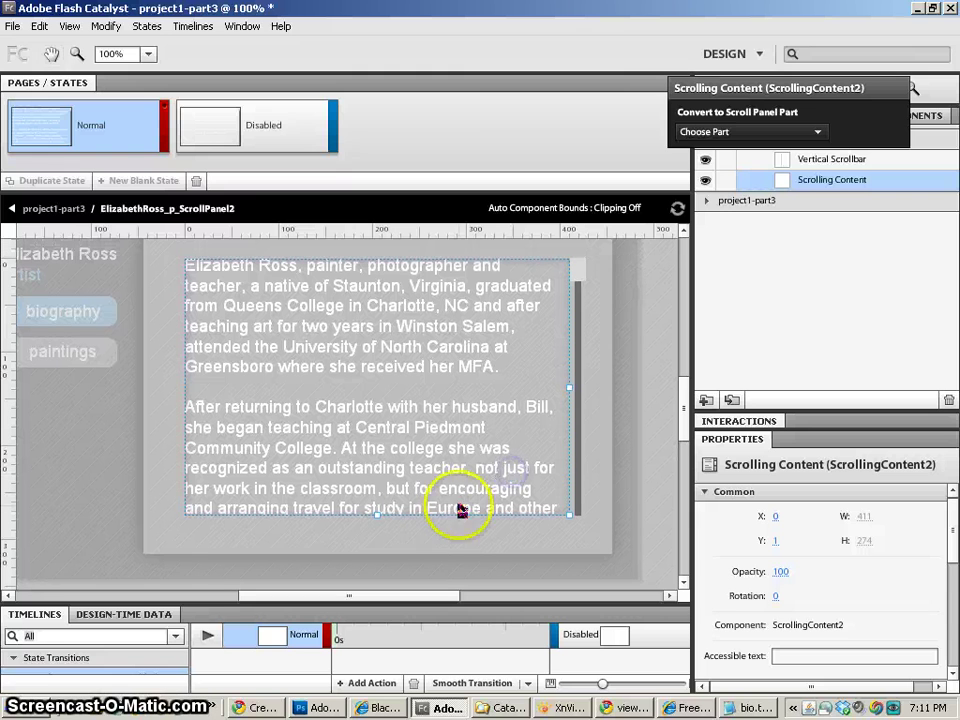
pyautogui.doubleClick(385, 474)
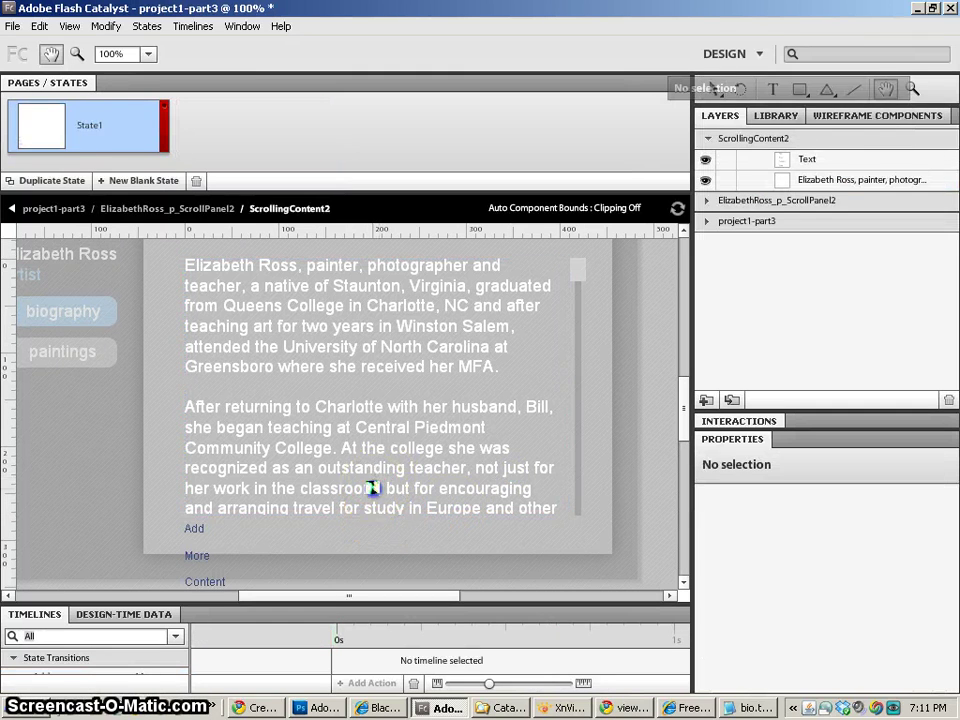
pyautogui.moveTo(372, 488); pyautogui.dragTo(396, 353)
pyautogui.click(229, 430)
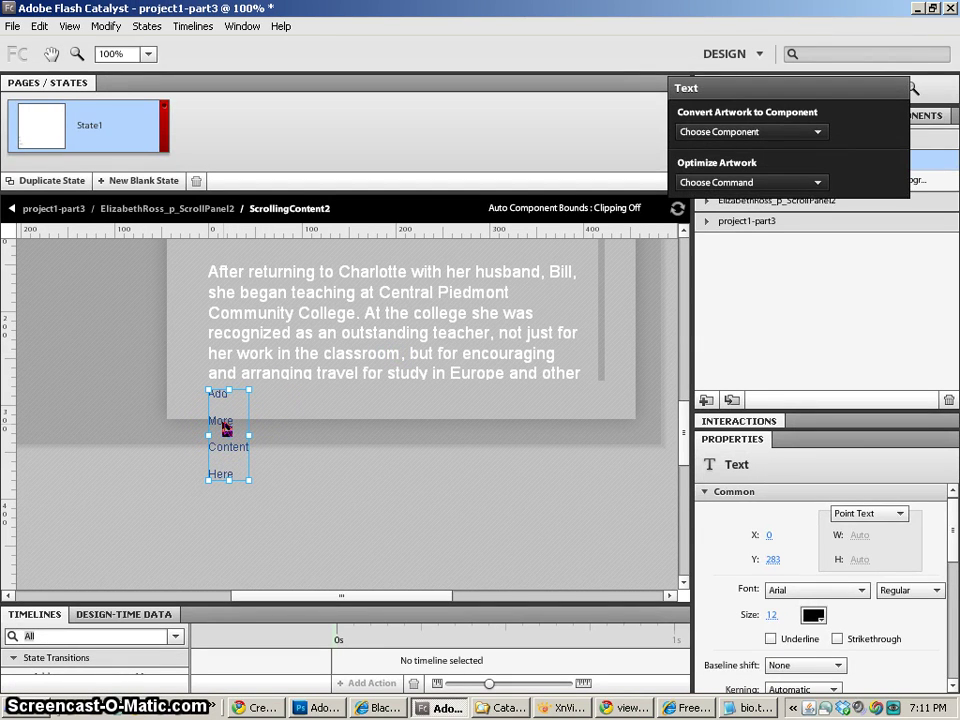
pyautogui.press('Delete')
# Extend the biography text area downward to a height of about 576 so all paragraphs fit, and return to the main project.
pyautogui.click(392, 384)
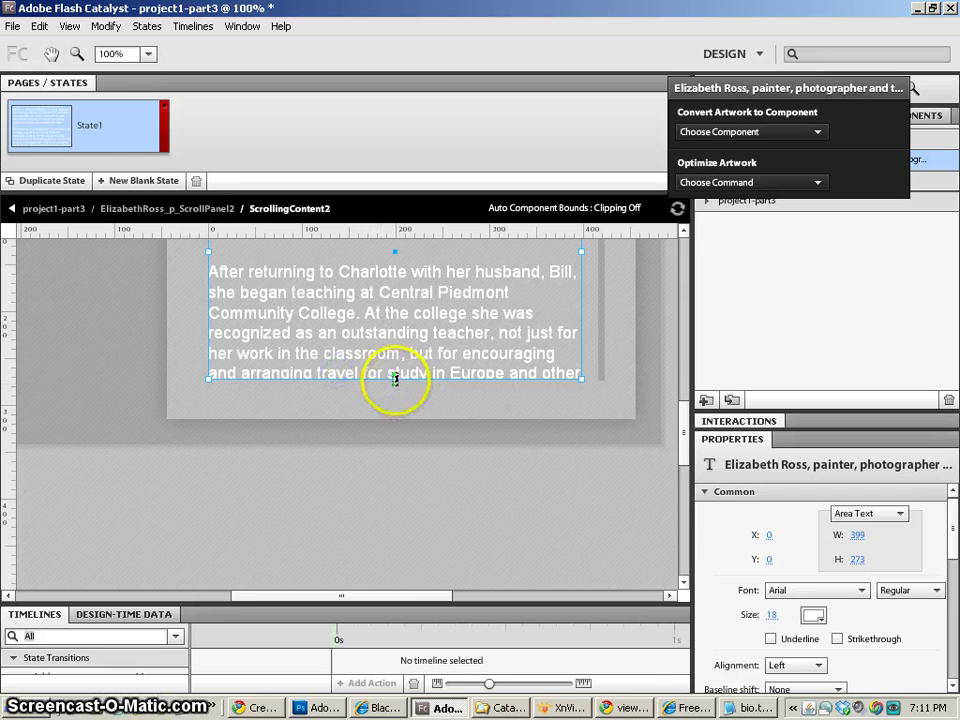
pyautogui.moveTo(395, 380); pyautogui.dragTo(390, 579)
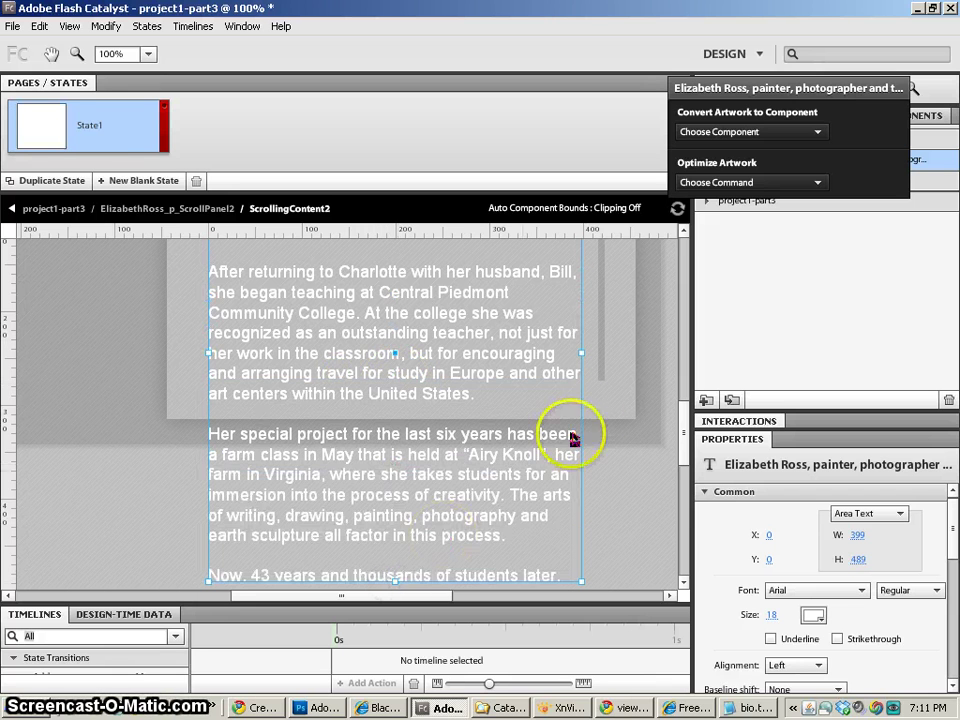
pyautogui.moveTo(684, 422); pyautogui.dragTo(686, 448)
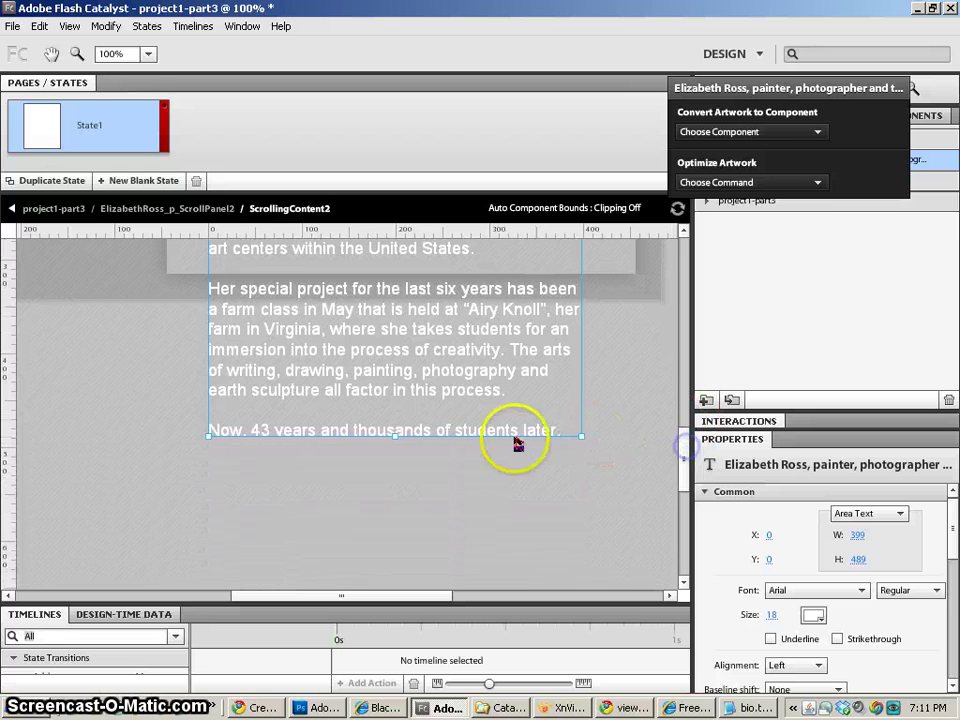
pyautogui.moveTo(395, 437); pyautogui.dragTo(397, 512)
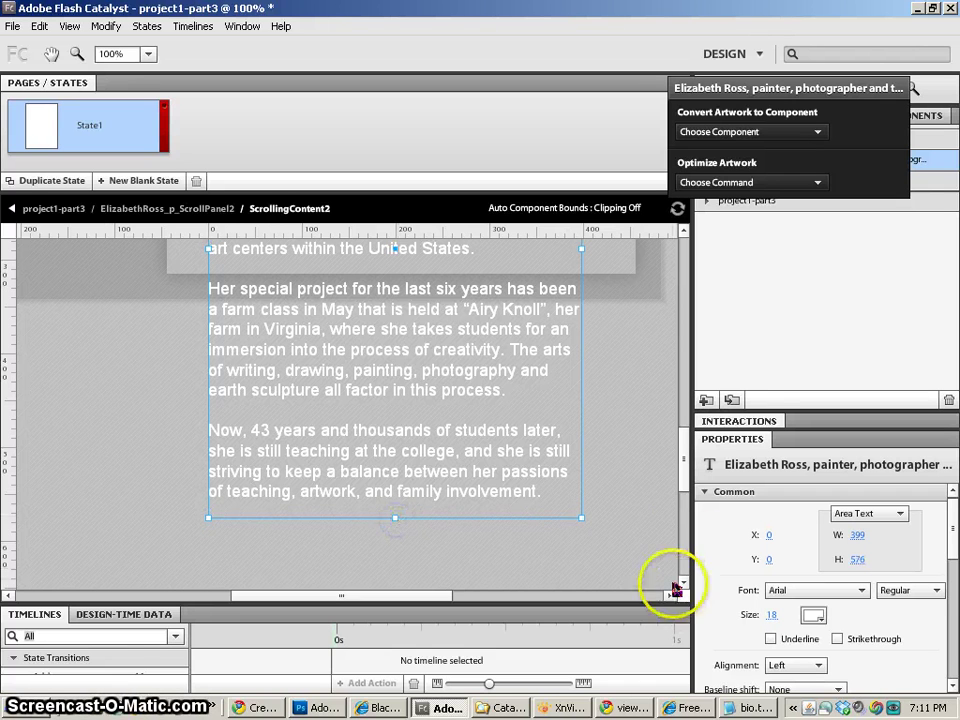
pyautogui.moveTo(686, 476); pyautogui.dragTo(684, 415)
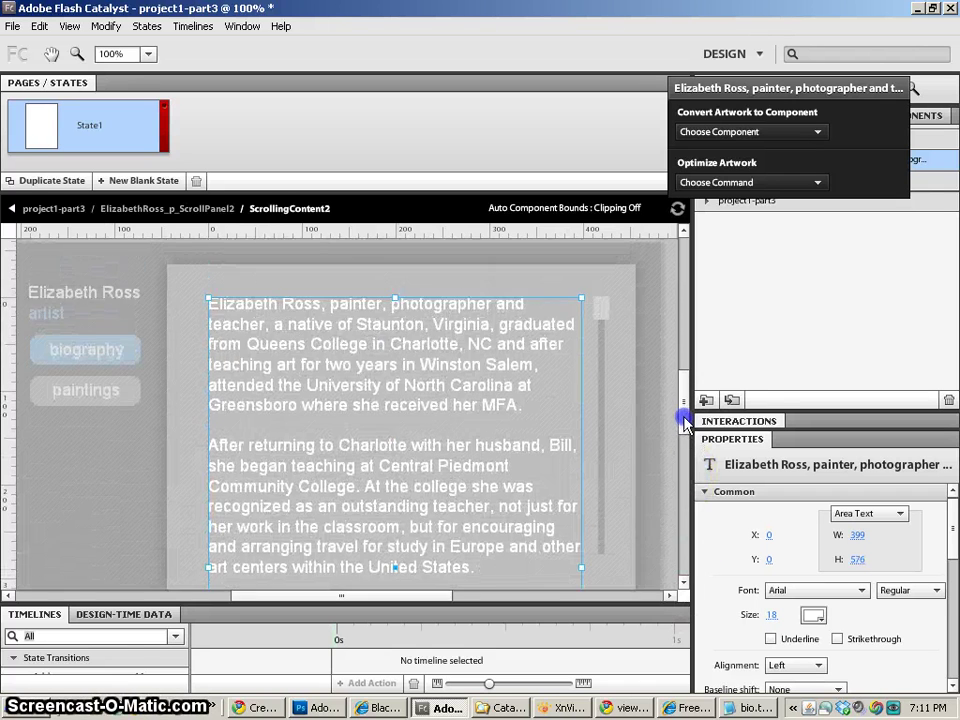
pyautogui.doubleClick(633, 330)
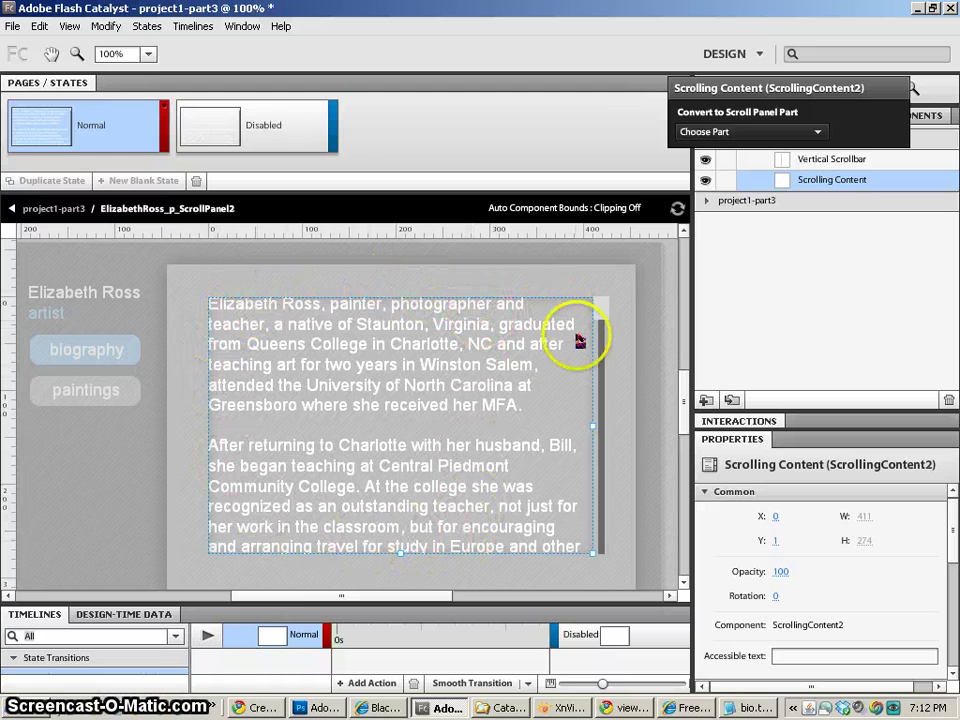
pyautogui.click(76, 212)
pyautogui.click(223, 246)
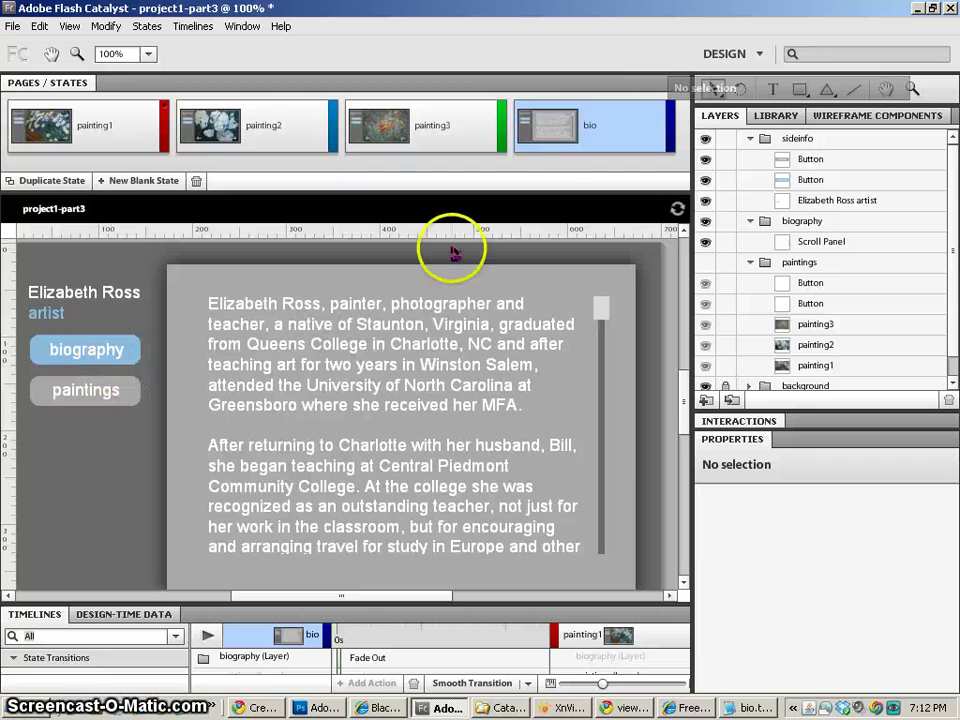
# Set the bio state as the default state and move the floating heads-up display clear of the states area.
pyautogui.rightClick(670, 135)
pyautogui.click(688, 189)
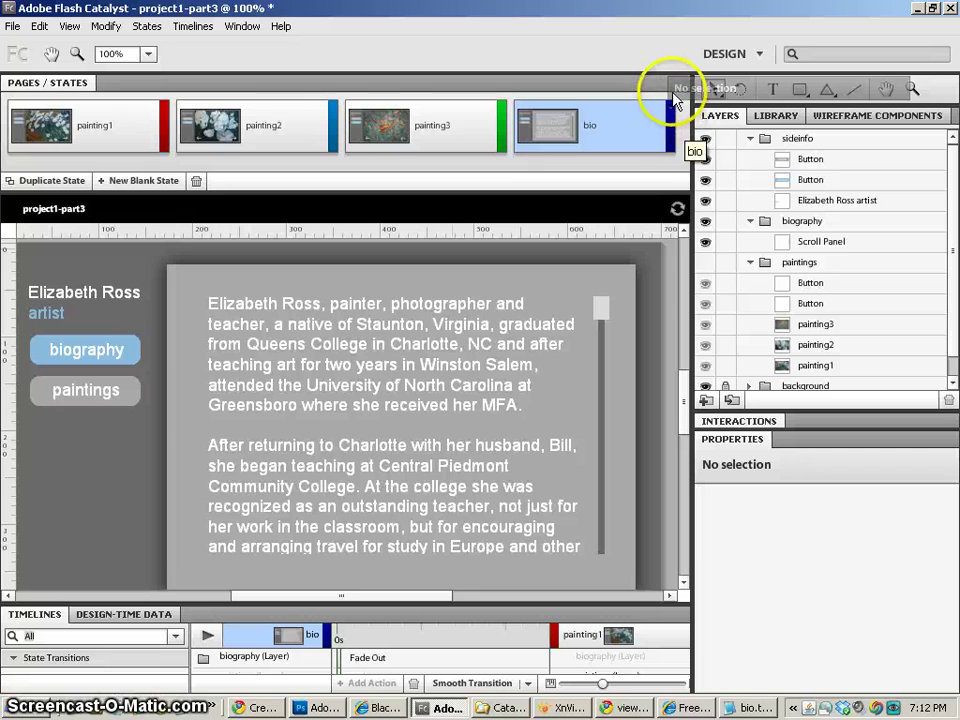
pyautogui.moveTo(677, 82); pyautogui.dragTo(710, 82)
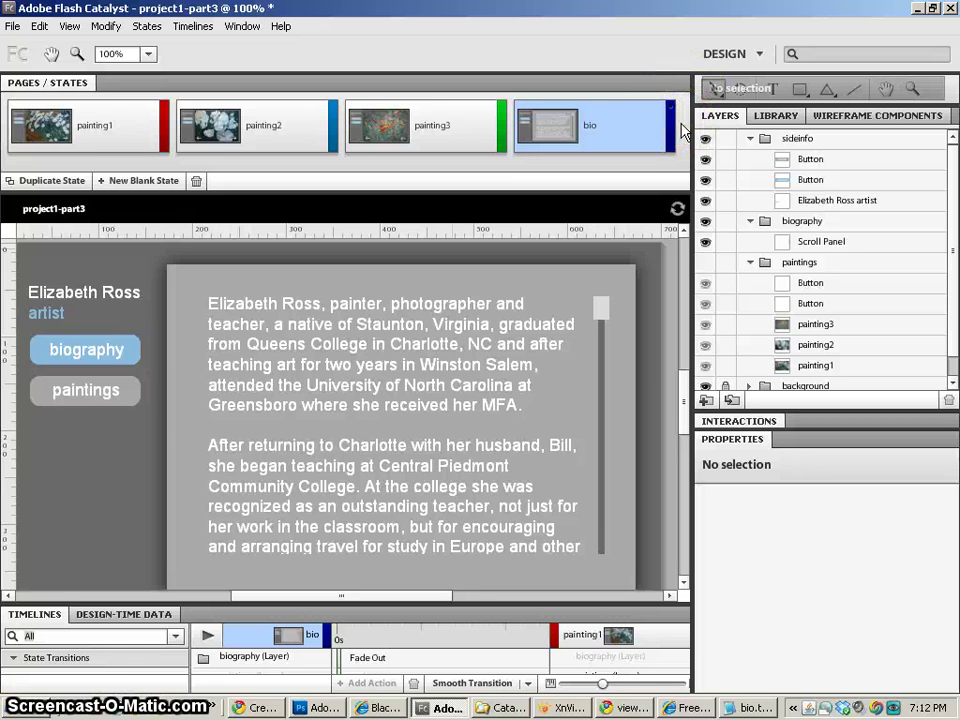
# Run the project in the browser, test the biography scrollbar down and back up, and return to Flash Catalyst.
pyautogui.hotkey('ctrl', 'Return')
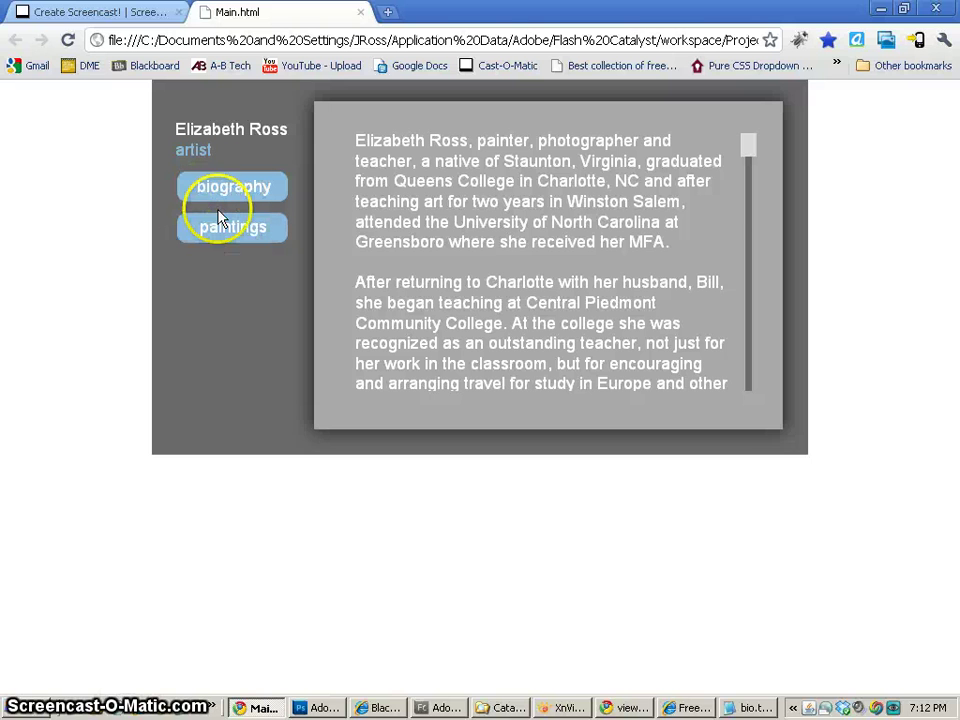
pyautogui.moveTo(749, 148); pyautogui.dragTo(750, 368)
pyautogui.moveTo(750, 382); pyautogui.dragTo(750, 131)
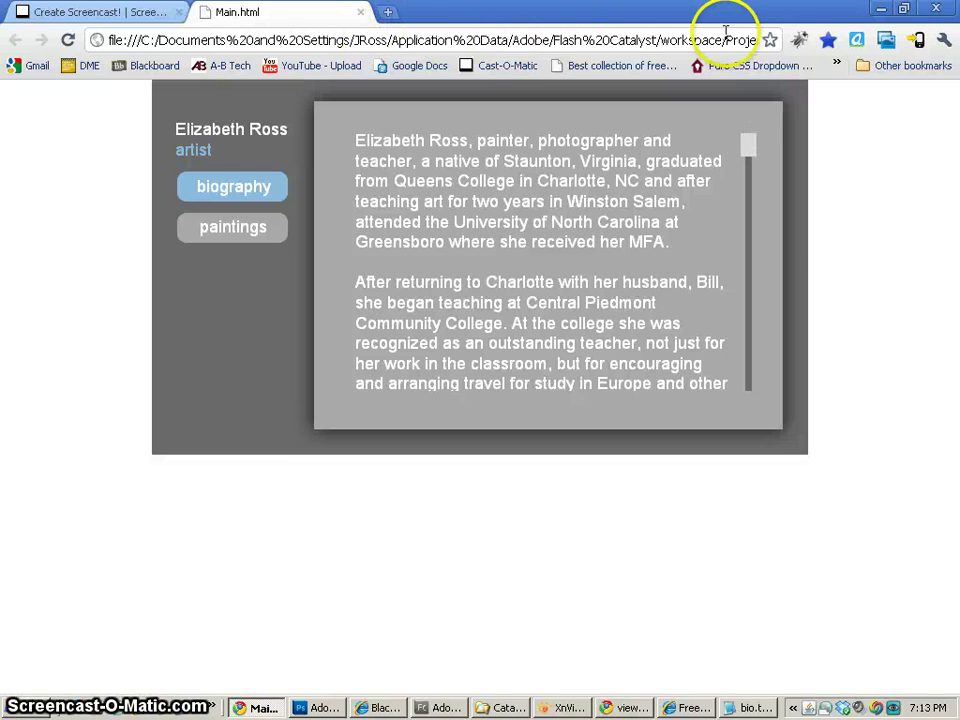
pyautogui.click(881, 12)
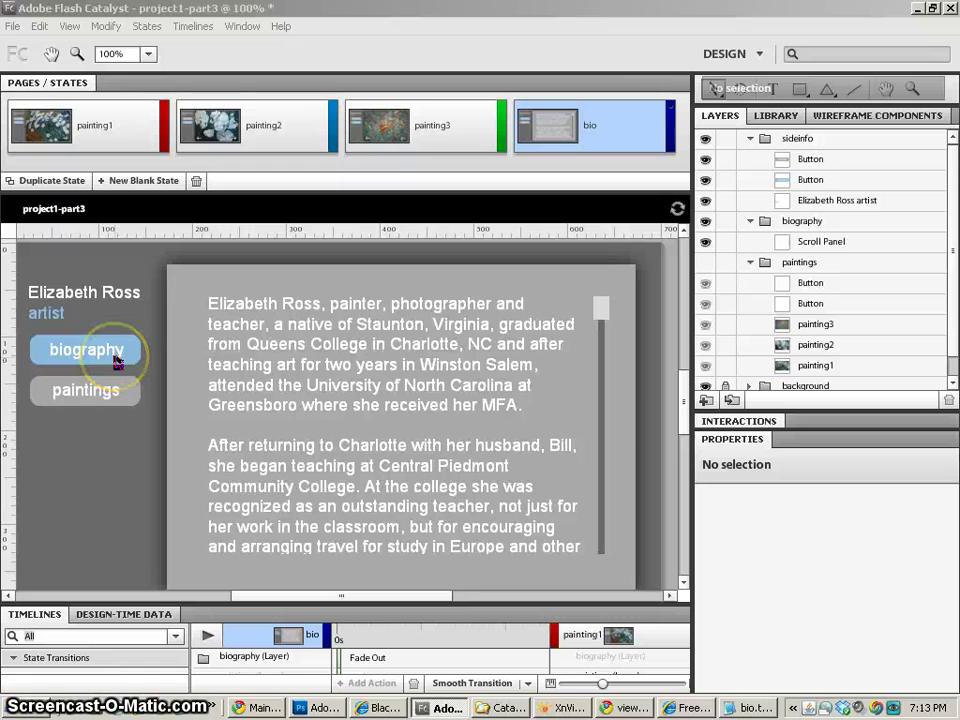